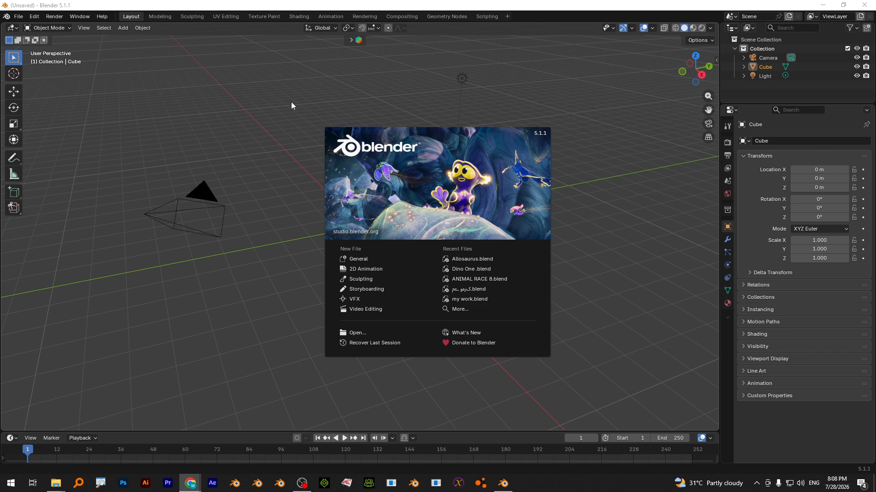
# Dismiss the splash screen and delete all the default objects from the scene
pyautogui.click(291, 102)
pyautogui.press('a')
pyautogui.press('x')
pyautogui.click(286, 102)
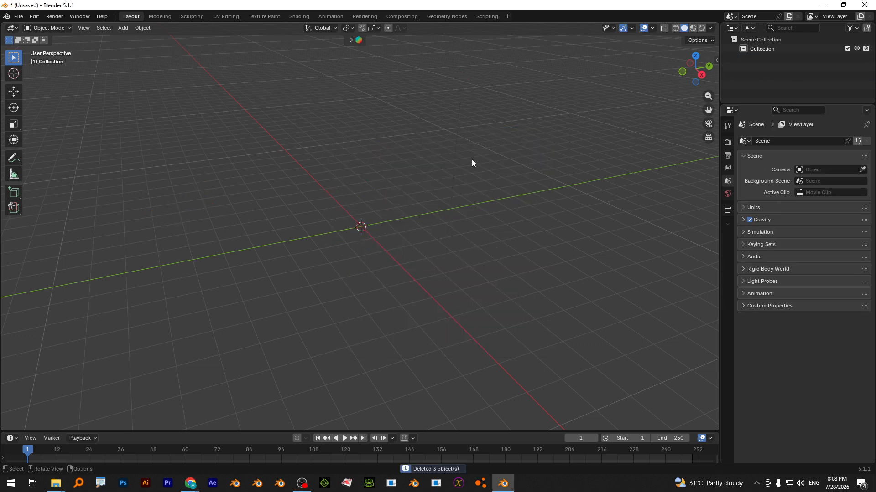
# Append Allosaurus.blend from the All Dino category of King Dino Pack 5.1 in Asset Management
pyautogui.press('n')
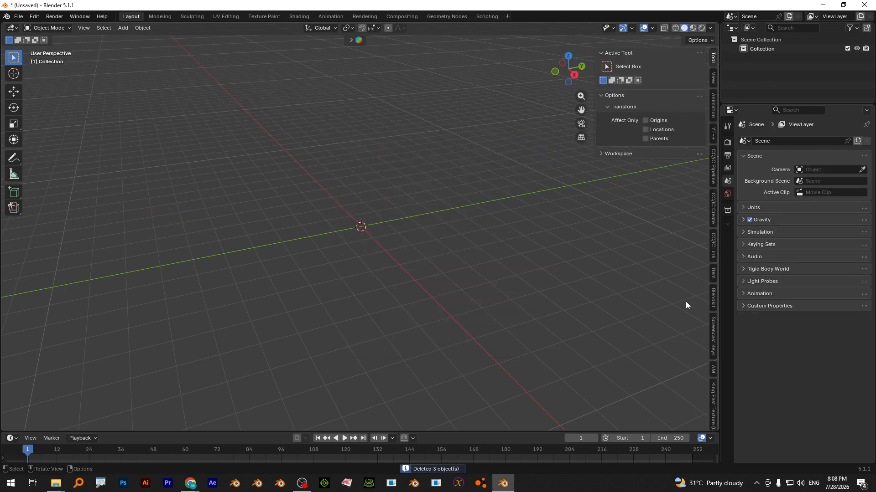
pyautogui.click(713, 371)
pyautogui.click(645, 178)
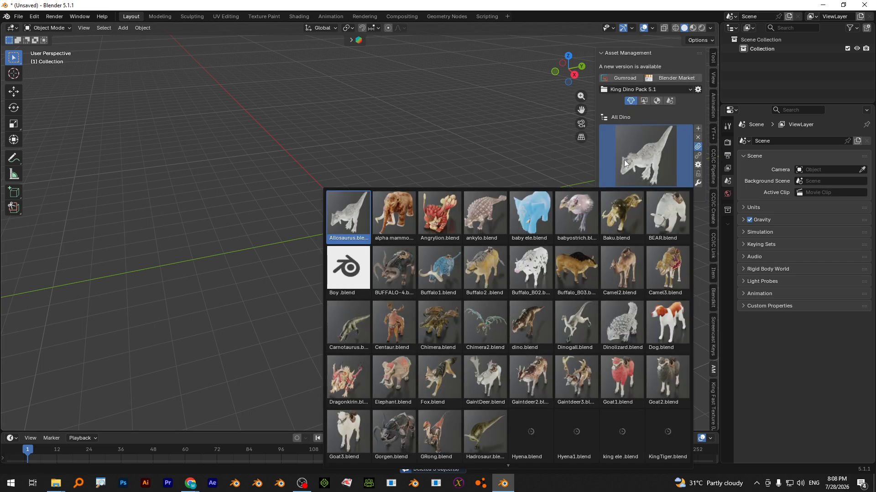
pyautogui.click(348, 220)
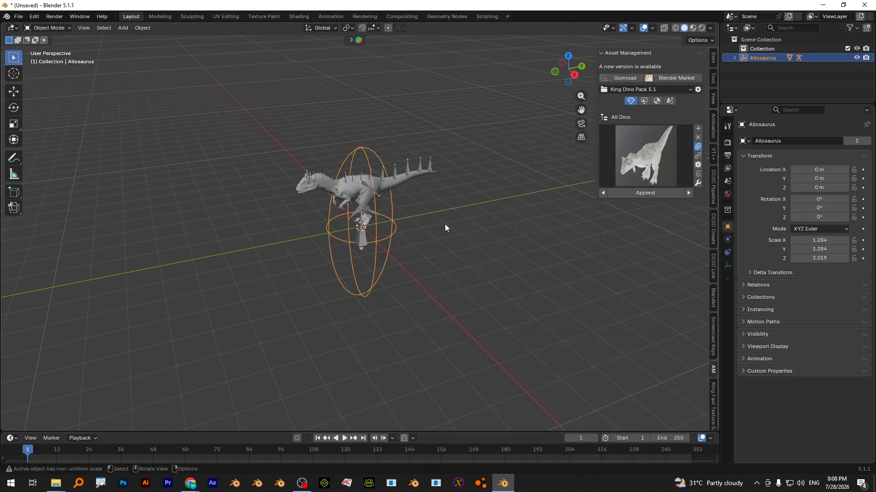
# Switch the Allosaurus armature to Pose Mode with its jaw bone visible in a right orthographic view
pyautogui.click(383, 184)
pyautogui.click(726, 291)
pyautogui.click(727, 277)
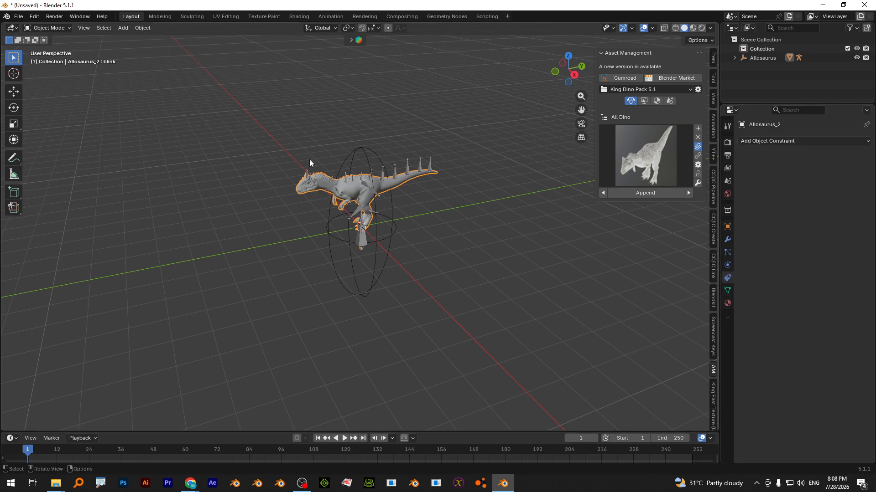
pyautogui.scroll(8, 309, 160)
pyautogui.keyDown('shift'); pyautogui.moveTo(314, 140); pyautogui.dragTo(363, 305, button='middle'); pyautogui.keyUp('shift')
pyautogui.press('a')
pyautogui.moveTo(328, 266); pyautogui.dragTo(351, 227, button='middle')
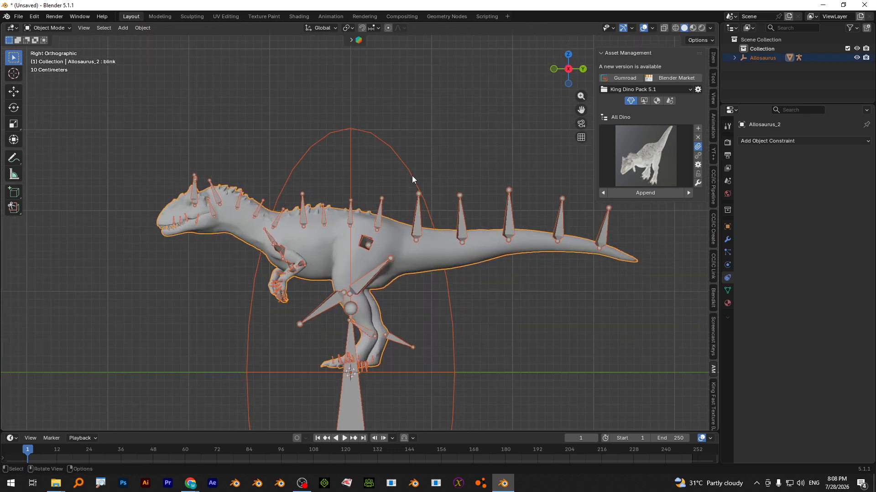
pyautogui.click(212, 214)
pyautogui.hotkey('ctrl', 'Tab')
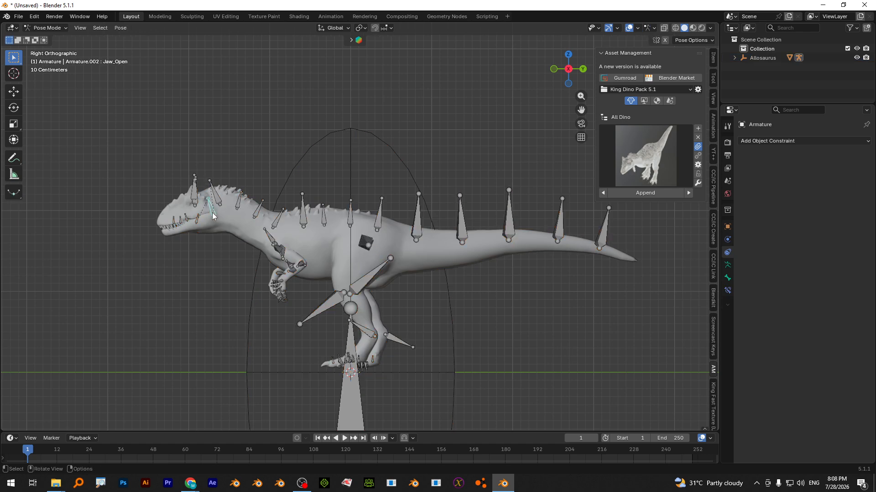
# Return to Object Mode and add the Allosaurus empty as a character in King Talking AI Studio
pyautogui.scroll(3, 212, 213)
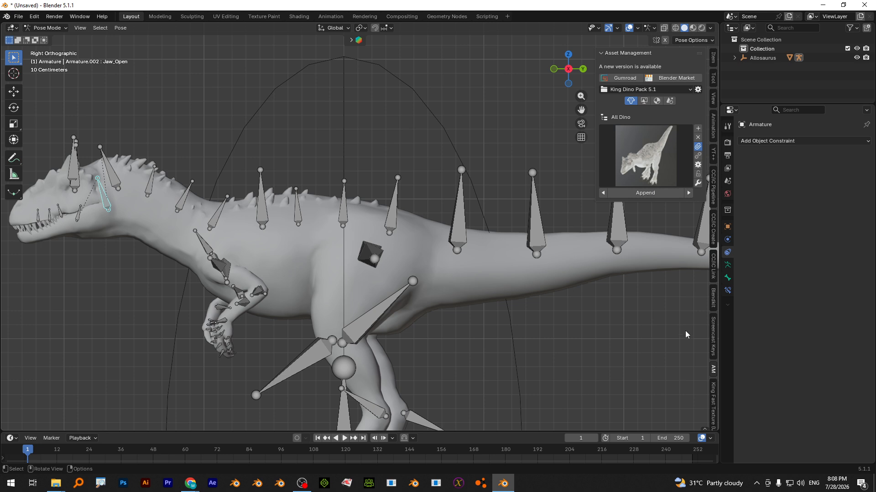
pyautogui.scroll(-10, 714, 383)
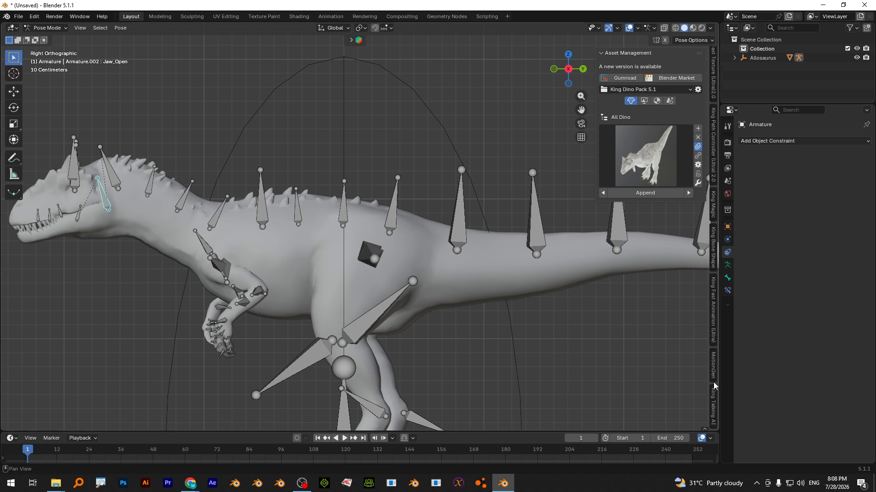
pyautogui.click(713, 407)
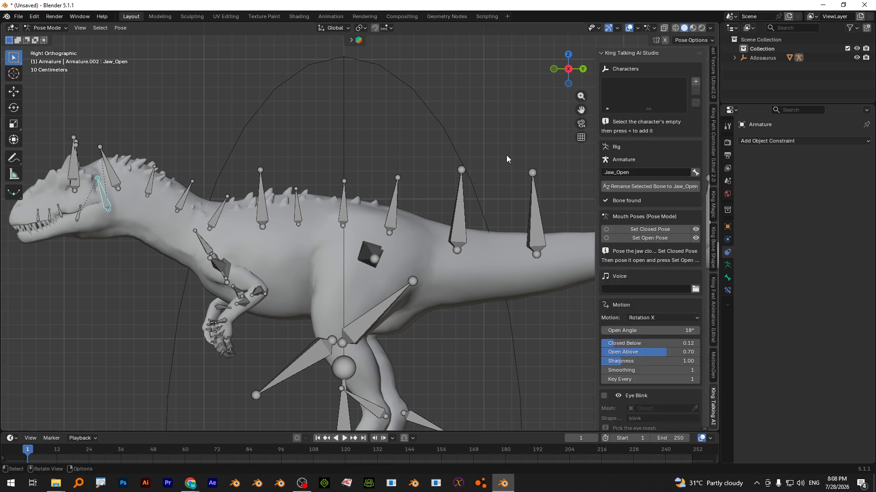
pyautogui.click(45, 28)
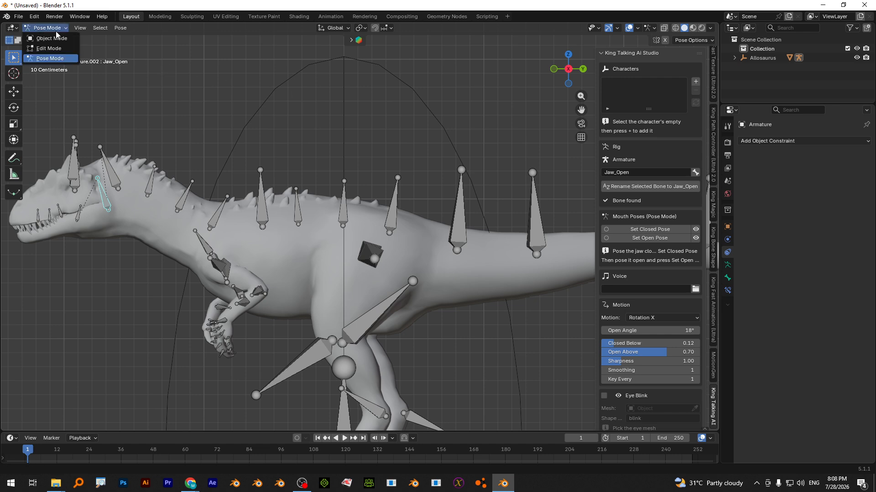
pyautogui.click(50, 38)
pyautogui.click(294, 73)
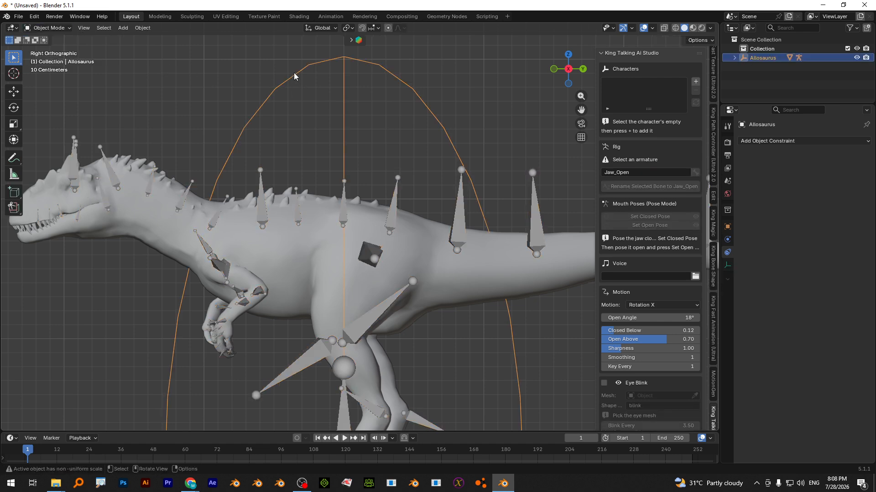
pyautogui.click(695, 81)
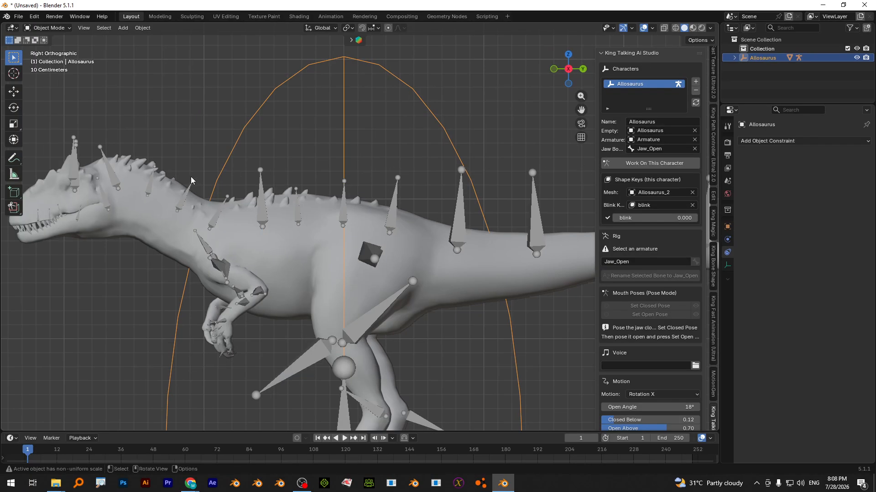
# Put the armature in Pose Mode with the jaw bone active and confirm its name as Jaw_Open
pyautogui.scroll(1, 190, 178)
pyautogui.keyDown('shift'); pyautogui.moveTo(189, 177); pyautogui.dragTo(275, 162, button='middle'); pyautogui.keyUp('shift')
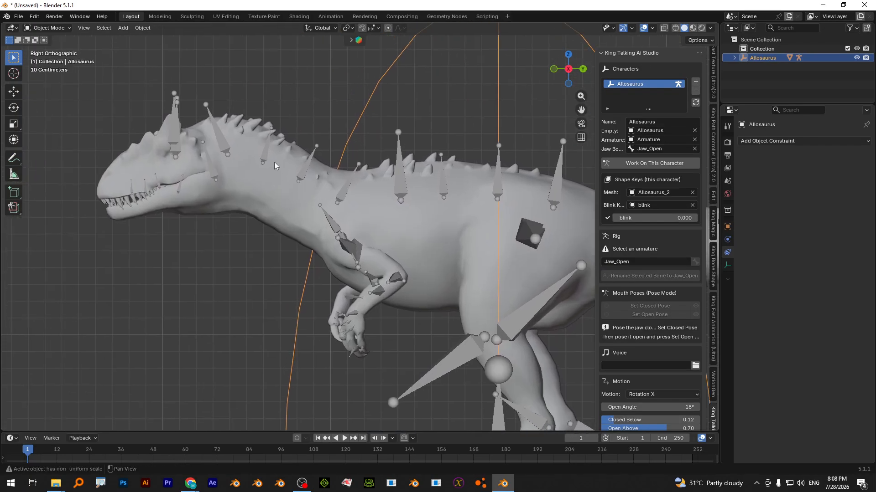
pyautogui.click(214, 169)
pyautogui.hotkey('ctrl', 'Tab')
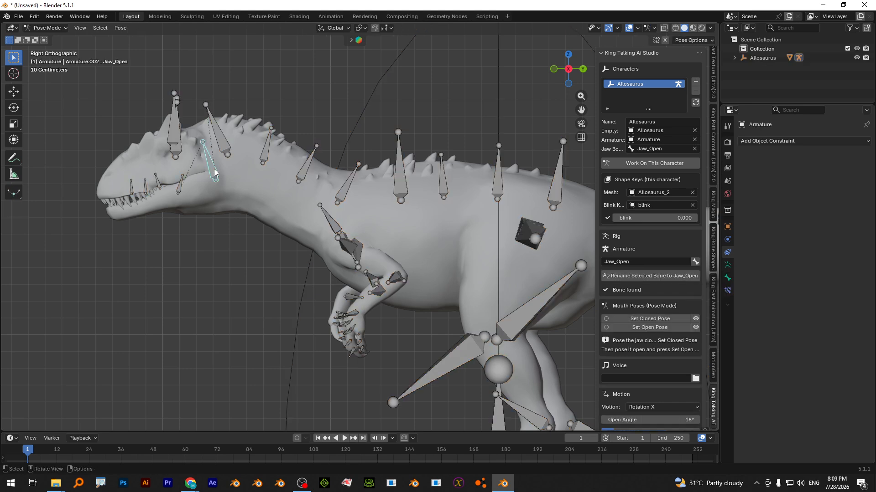
pyautogui.press('F2')
pyautogui.press('Return')
# Rotate the Jaw_Open bone so the mouth opens and save it as the open mouth pose
pyautogui.scroll(-4, 651, 215)
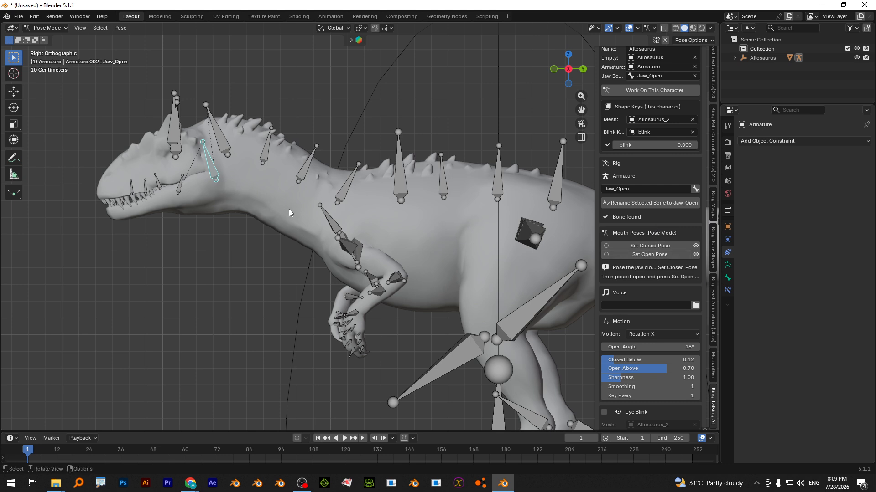
pyautogui.press('r')
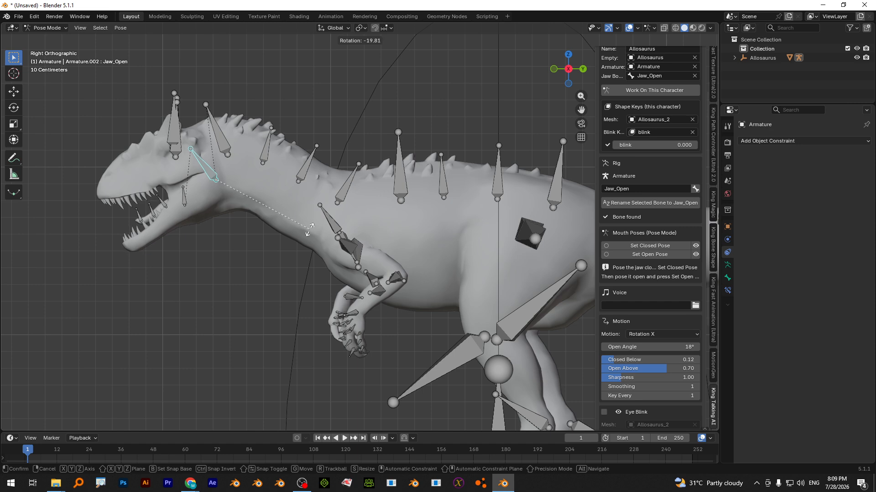
pyautogui.click(303, 242)
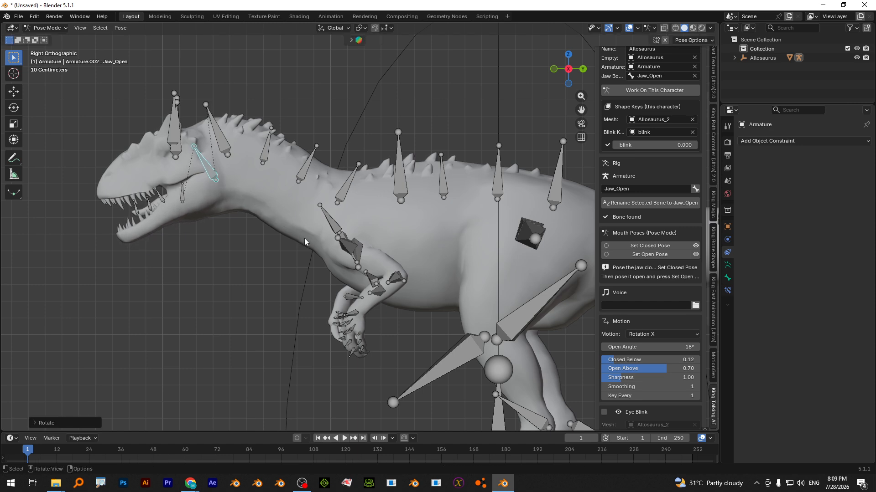
pyautogui.click(646, 255)
# Rotate the Jaw_Open bone back until the mouth shuts and save it as the closed mouth pose
pyautogui.press('r')
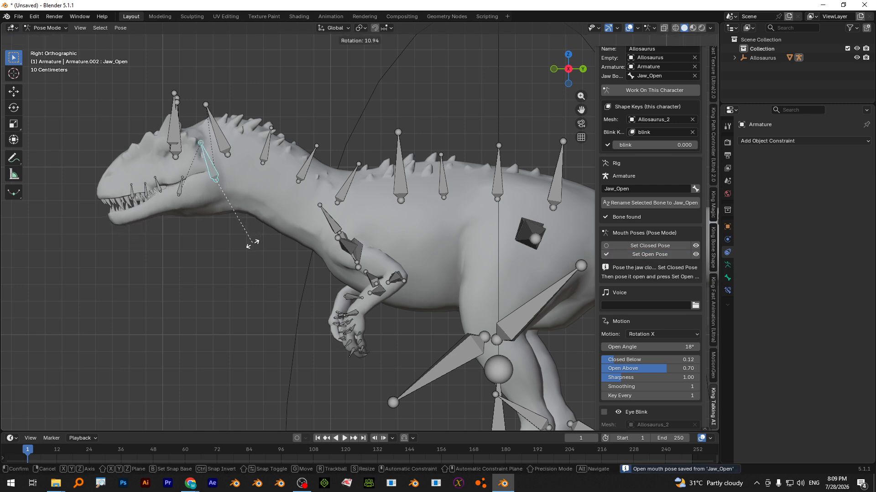
pyautogui.click(246, 246)
pyautogui.click(617, 246)
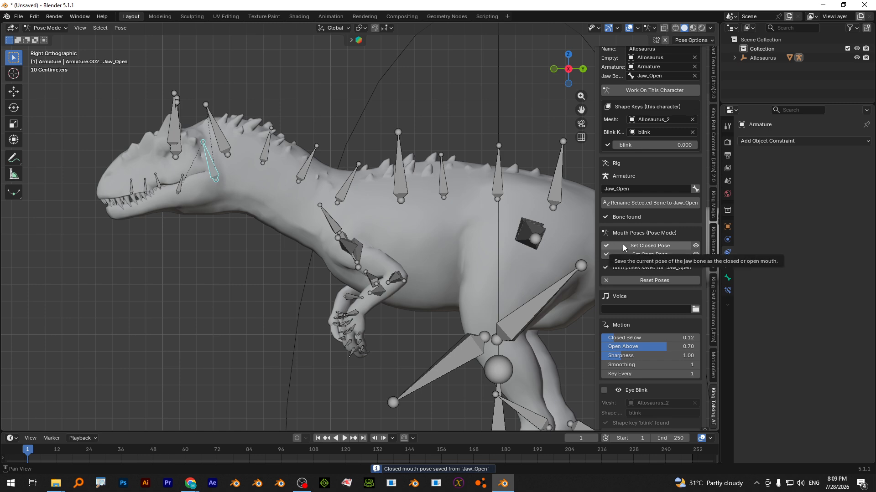
# Load the voice MP3 ending in "34.30 PM" from the sound folder in Downloads, searching for "sou"
pyautogui.scroll(-1, 623, 244)
pyautogui.click(696, 291)
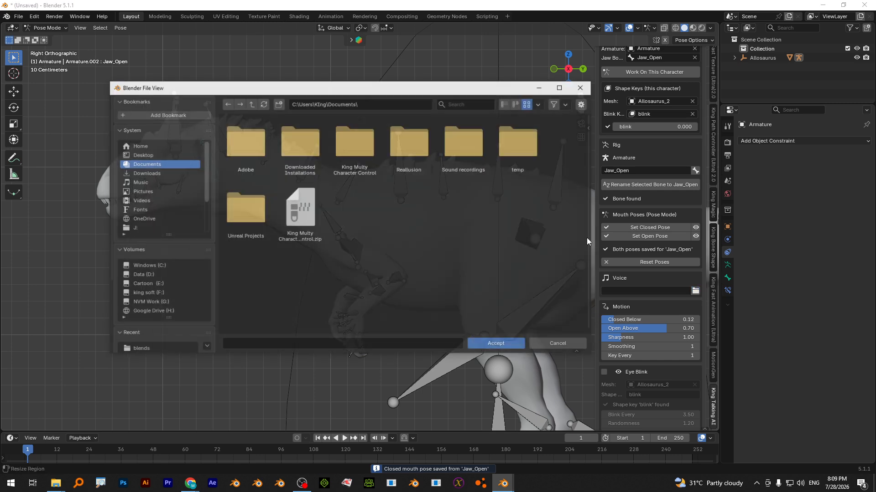
pyautogui.click(459, 105)
pyautogui.write('sou')
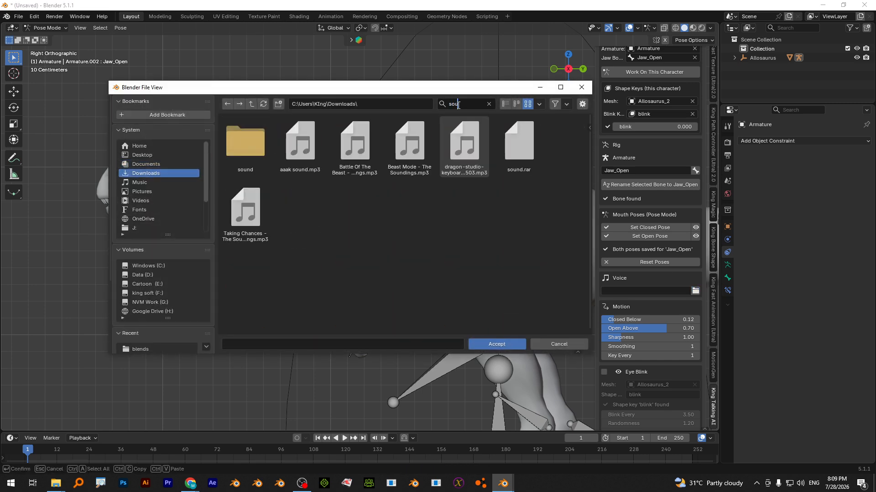
pyautogui.doubleClick(253, 154)
pyautogui.doubleClick(254, 152)
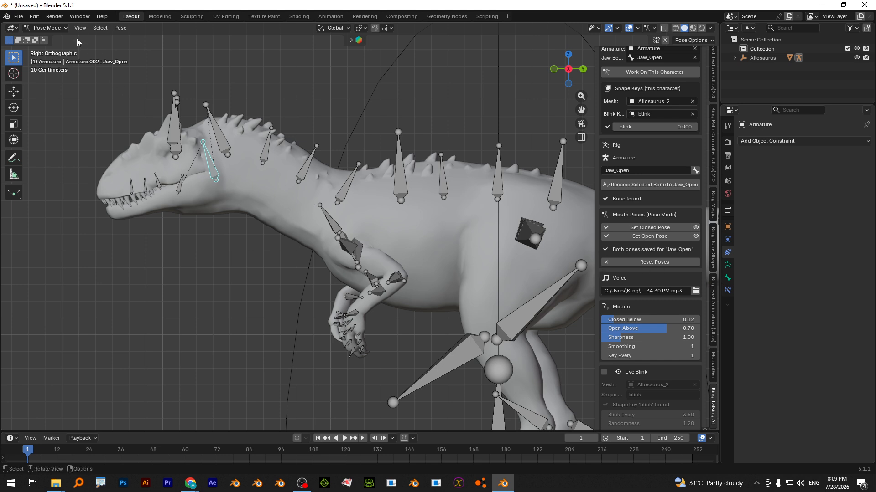
# Return to Object Mode, select the Allosaurus mesh and enable Eye Blink for the character
pyautogui.click(47, 28)
pyautogui.click(50, 40)
pyautogui.click(243, 186)
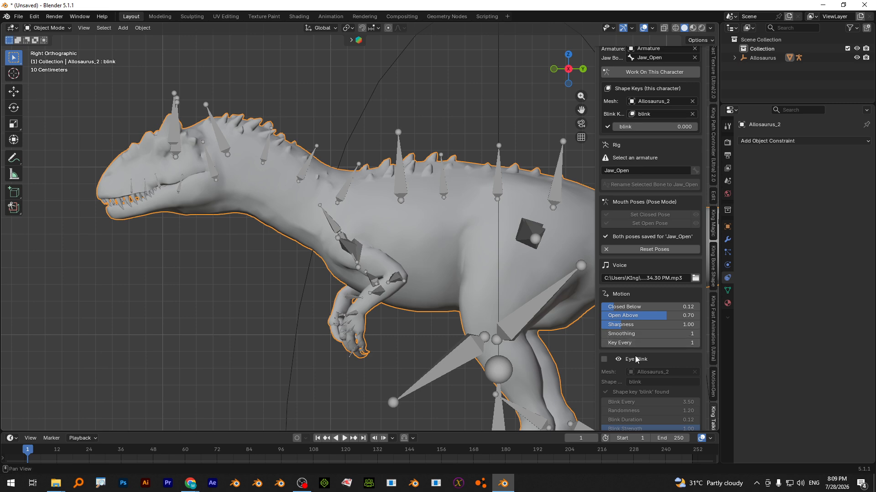
pyautogui.click(604, 359)
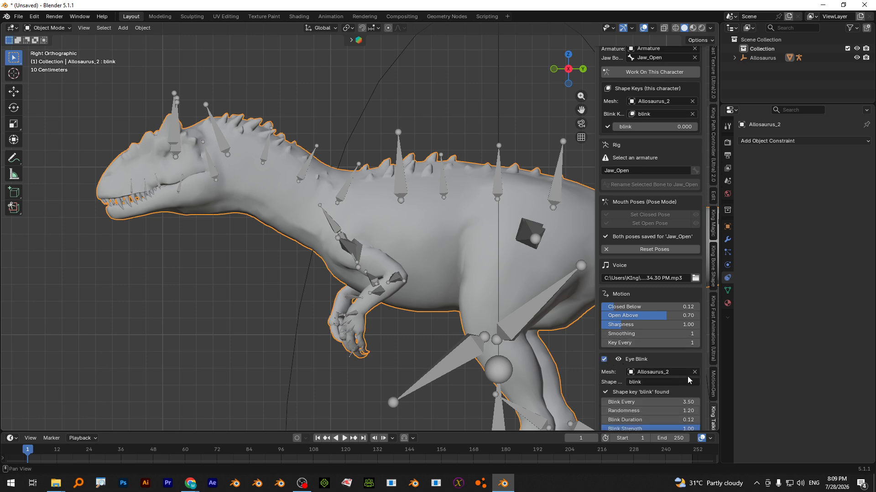
pyautogui.scroll(1, 669, 203)
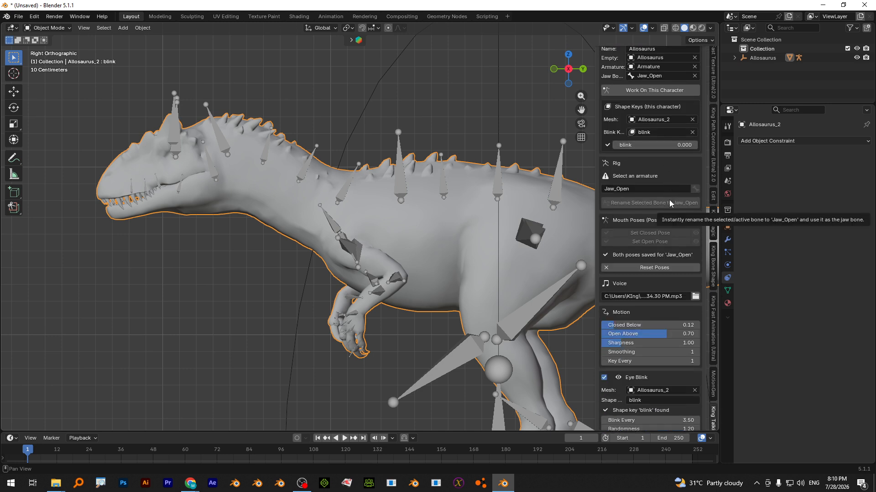
# In Material Preview shading, turn off In Front for the armature and display its bones as Stick
pyautogui.scroll(-2, 299, 154)
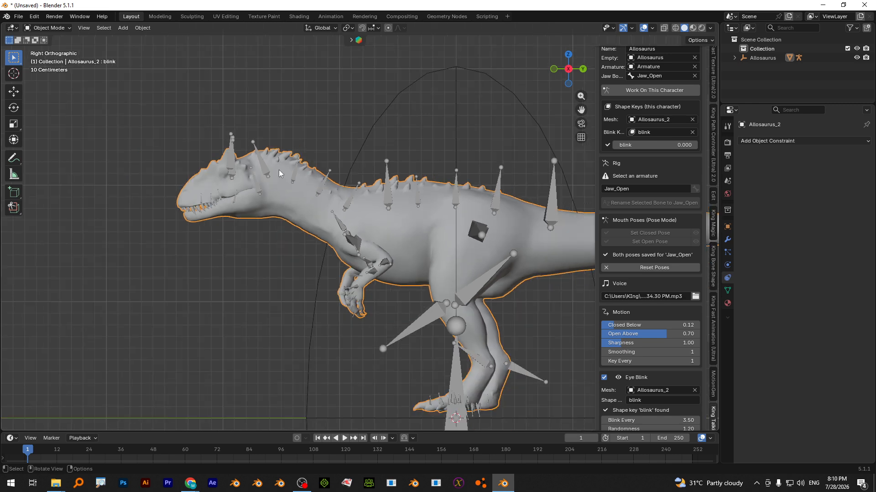
pyautogui.click(693, 28)
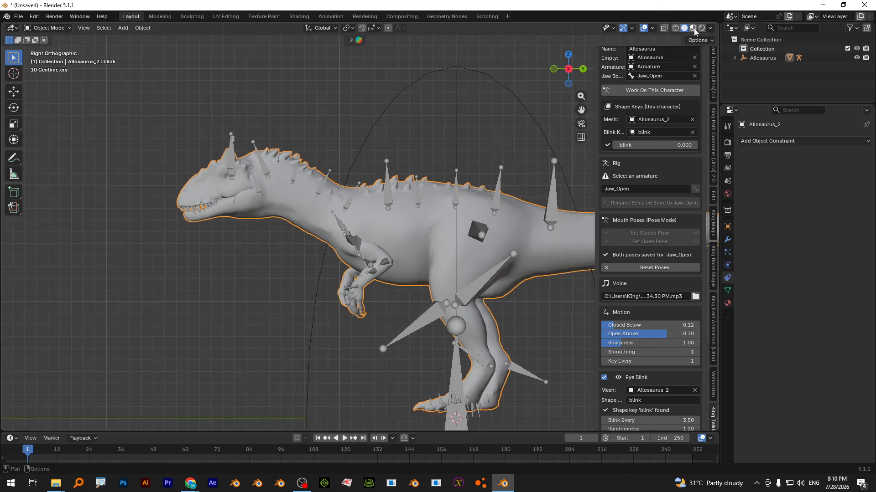
pyautogui.click(265, 163)
pyautogui.click(727, 265)
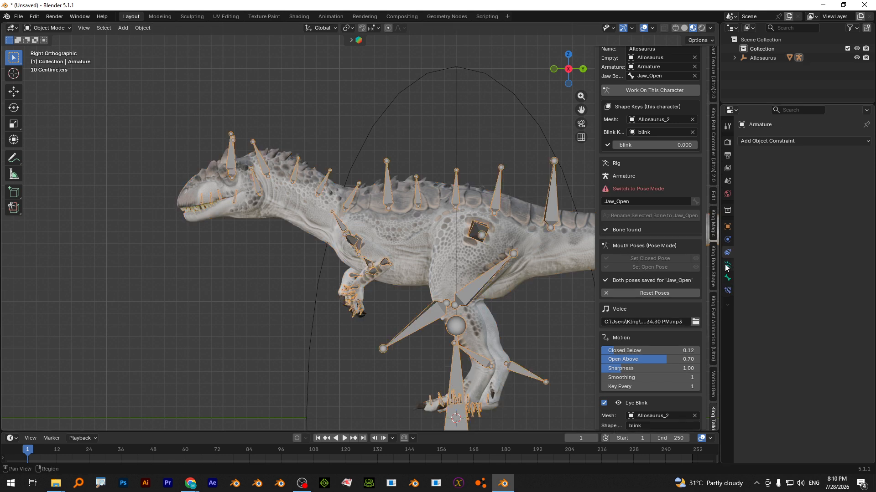
pyautogui.click(744, 276)
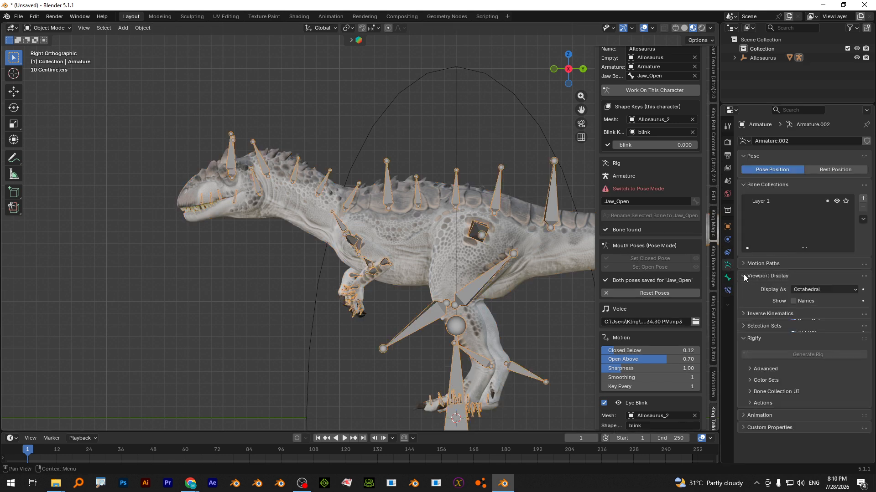
pyautogui.click(799, 333)
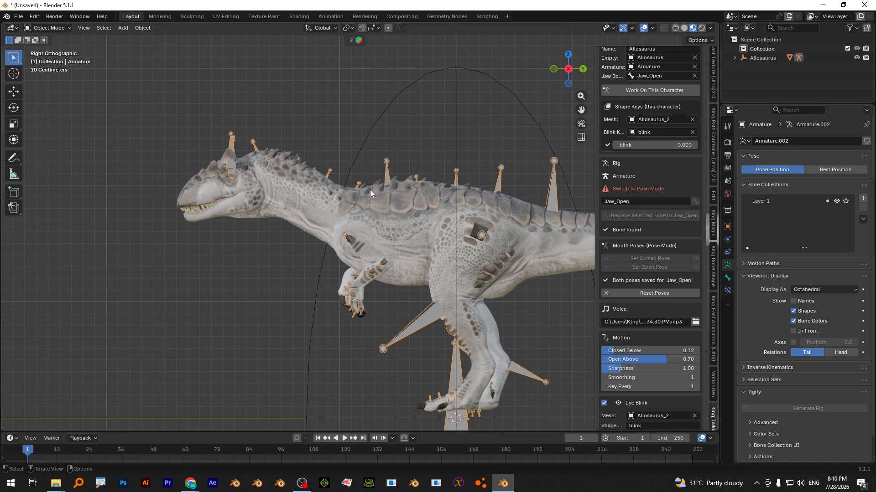
pyautogui.click(805, 290)
pyautogui.click(814, 309)
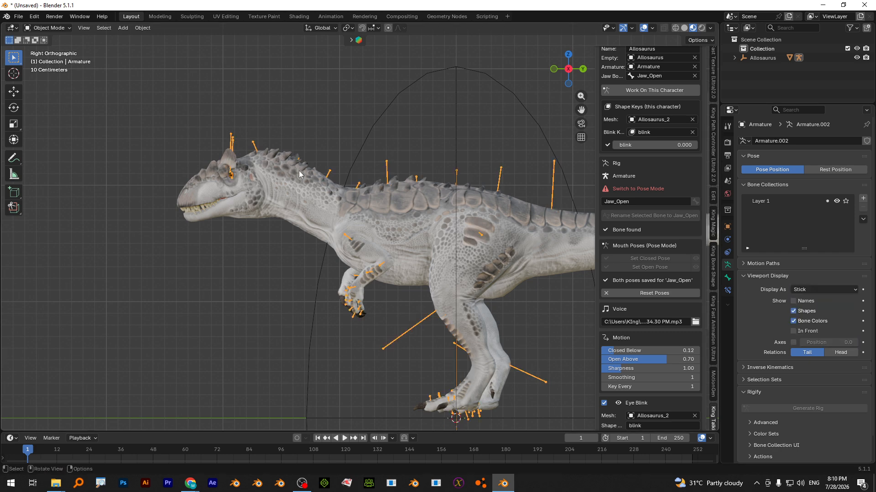
# Examine the dinosaur's head and the motion, eye blink and output settings for the lip sync
pyautogui.scroll(3, 263, 161)
pyautogui.scroll(-1, 267, 175)
pyautogui.keyDown('shift'); pyautogui.moveTo(291, 190); pyautogui.dragTo(242, 198, button='middle'); pyautogui.keyUp('shift')
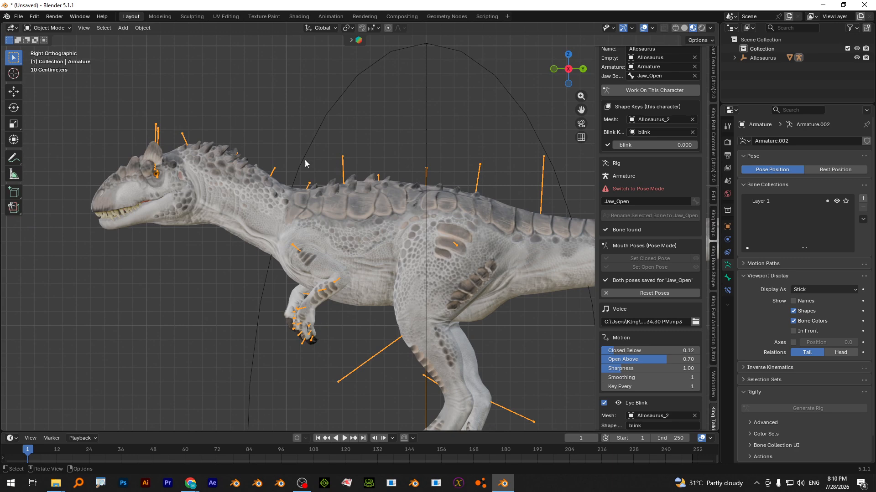
pyautogui.scroll(1, 240, 140)
pyautogui.keyDown('shift'); pyautogui.moveTo(229, 152); pyautogui.dragTo(356, 188, button='middle'); pyautogui.keyUp('shift')
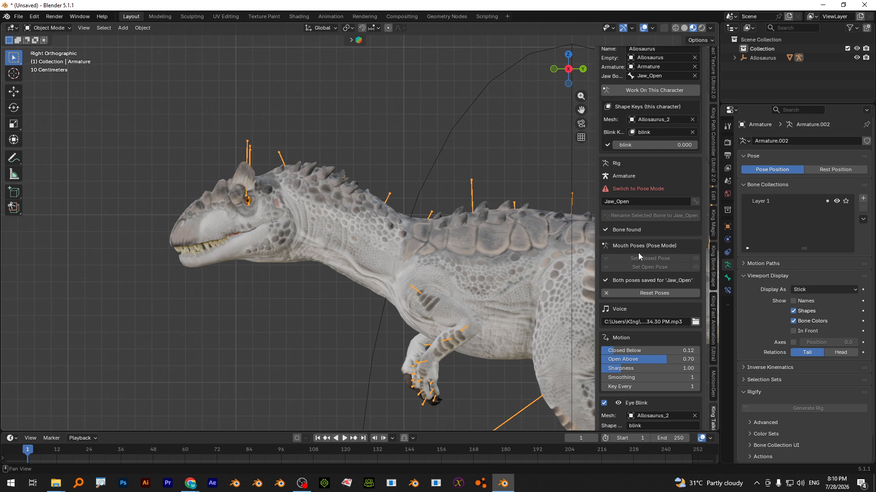
pyautogui.scroll(-5, 650, 275)
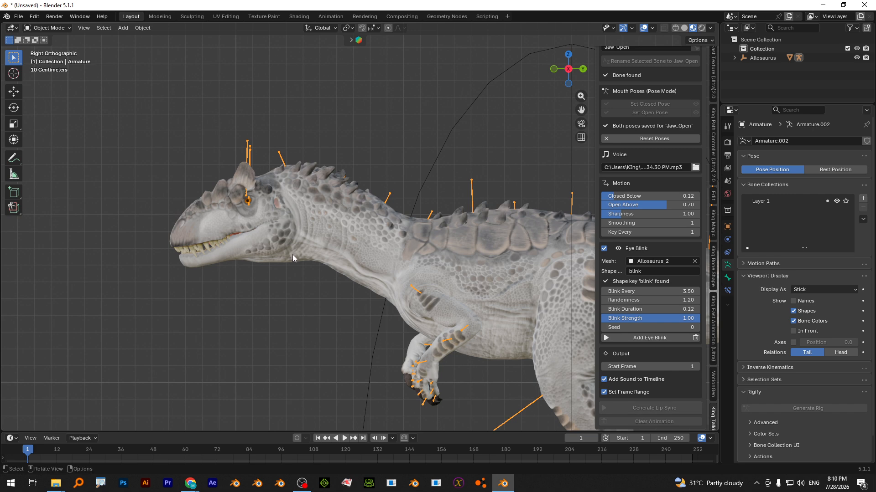
pyautogui.hotkey('ctrl', 'Tab')
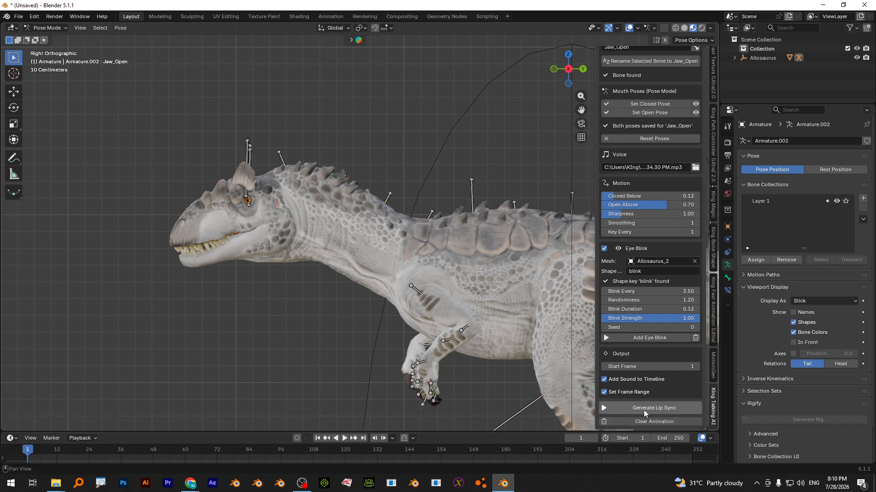
pyautogui.click(644, 408)
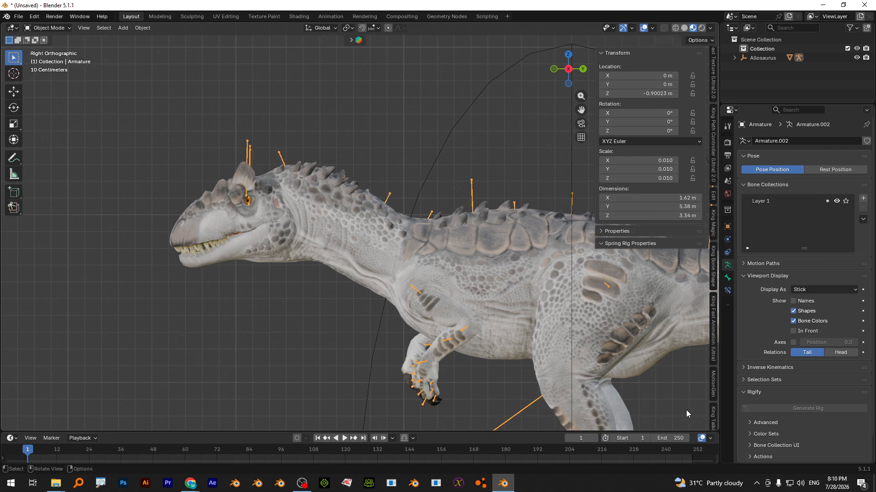
pyautogui.click(713, 416)
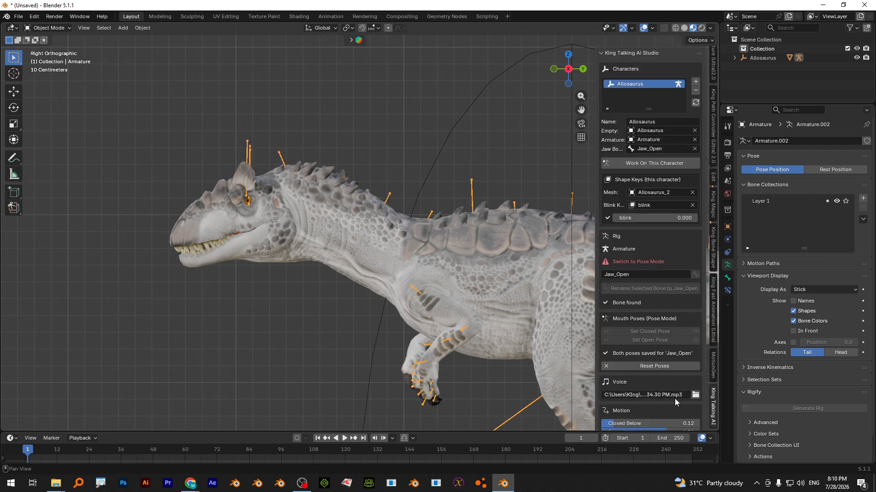
pyautogui.scroll(-10, 673, 398)
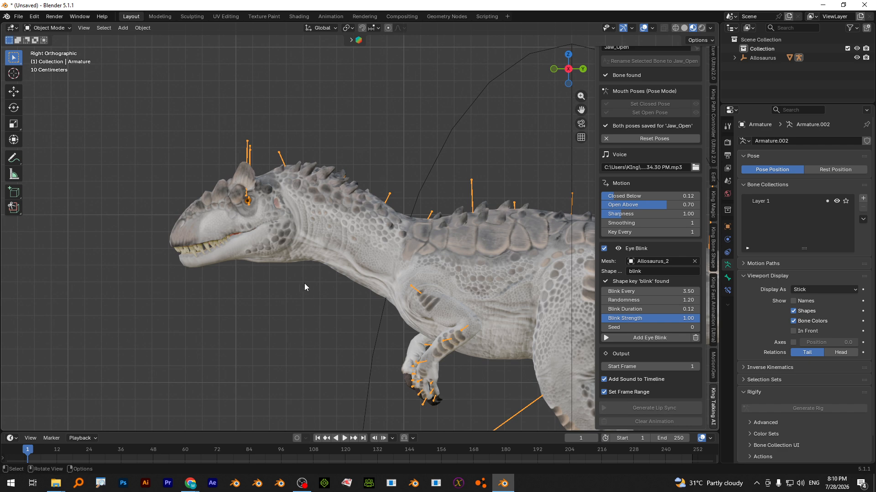
# With the armature in Pose Mode and a taller timeline, generate the Jaw_Open lip sync and eye blinks from the voice file
pyautogui.hotkey('ctrl', 'Tab')
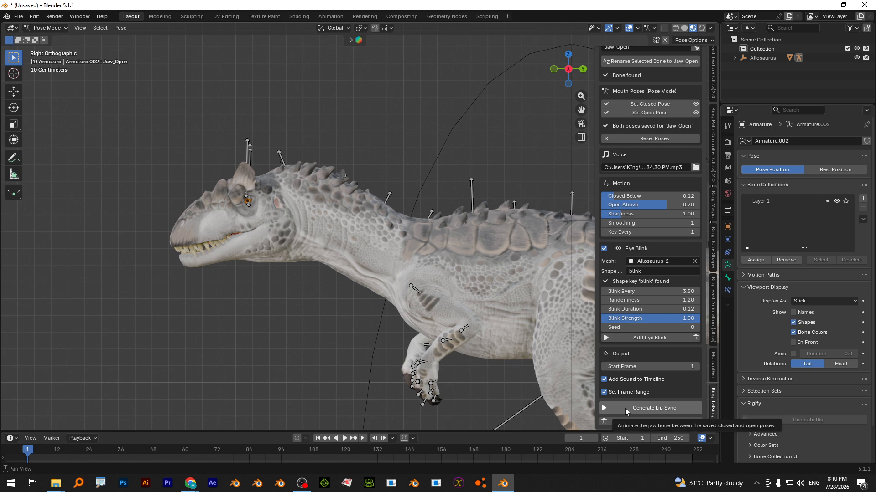
pyautogui.moveTo(523, 430); pyautogui.dragTo(523, 409)
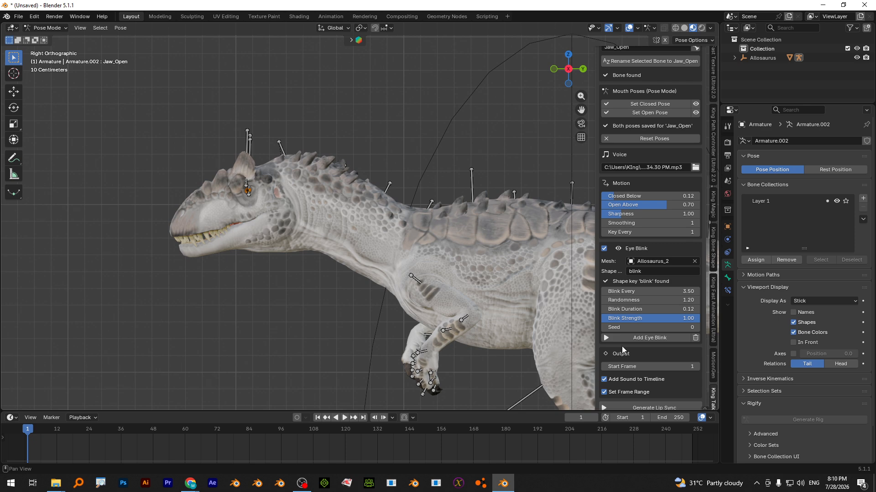
pyautogui.scroll(-1, 645, 360)
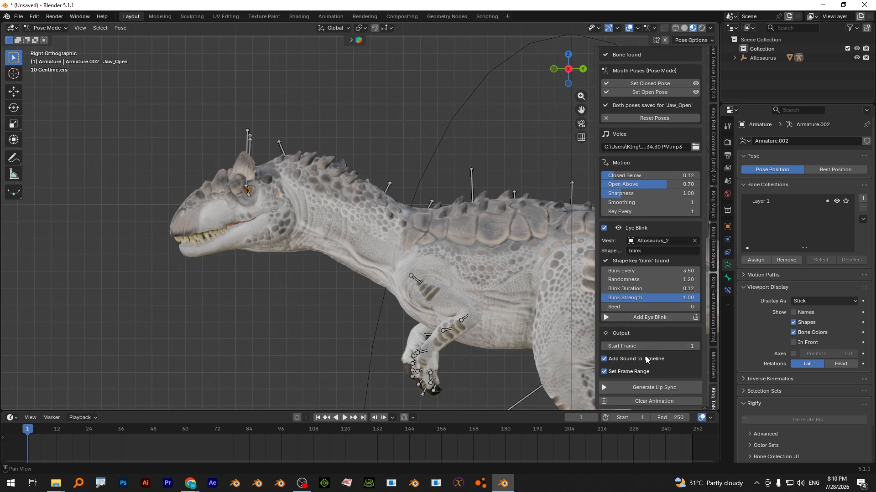
pyautogui.click(625, 385)
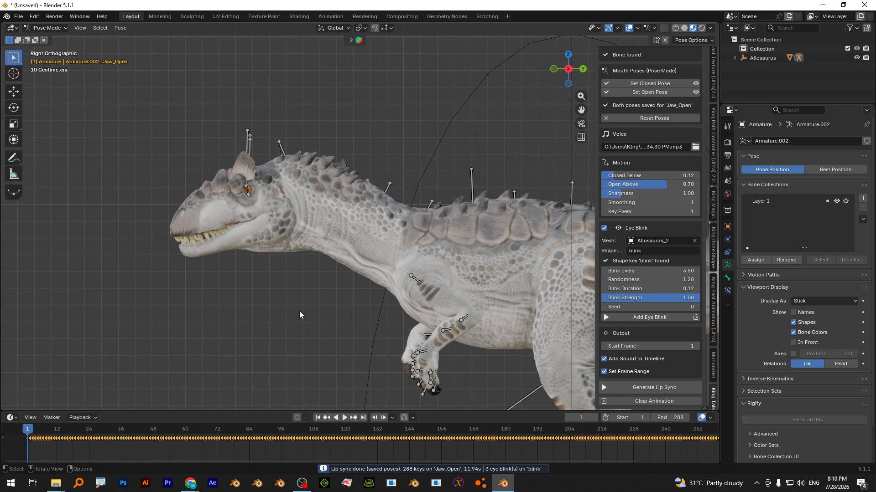
# Play the generated lip sync, check the jaw movement up close and return to the first frame
pyautogui.click(345, 418)
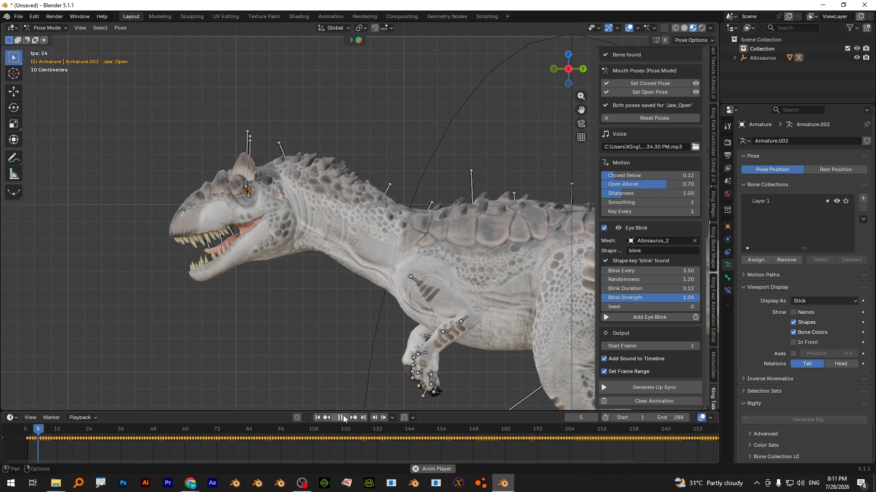
pyautogui.scroll(3, 269, 263)
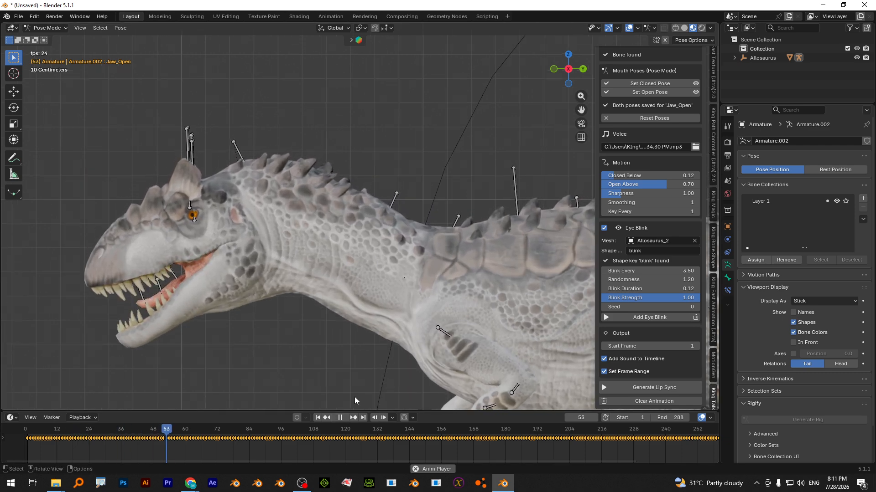
pyautogui.moveTo(342, 410); pyautogui.dragTo(343, 412)
pyautogui.click(340, 417)
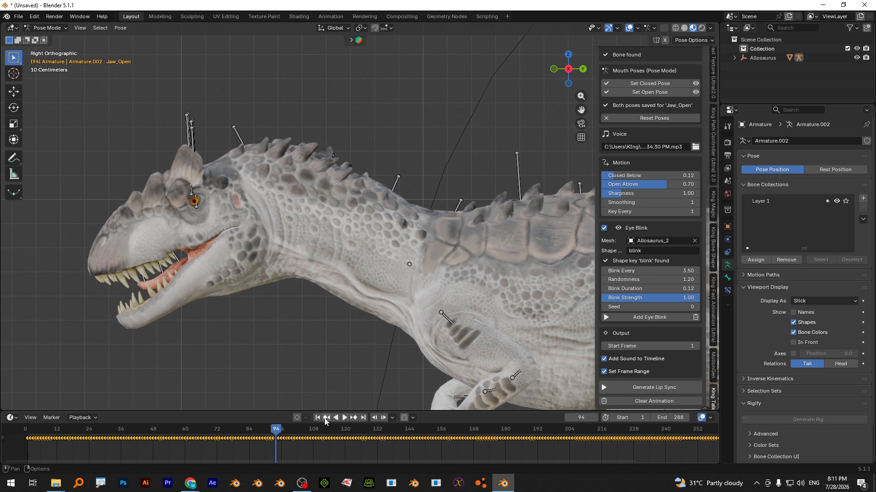
pyautogui.click(317, 418)
pyautogui.scroll(-3, 311, 309)
pyautogui.click(387, 191)
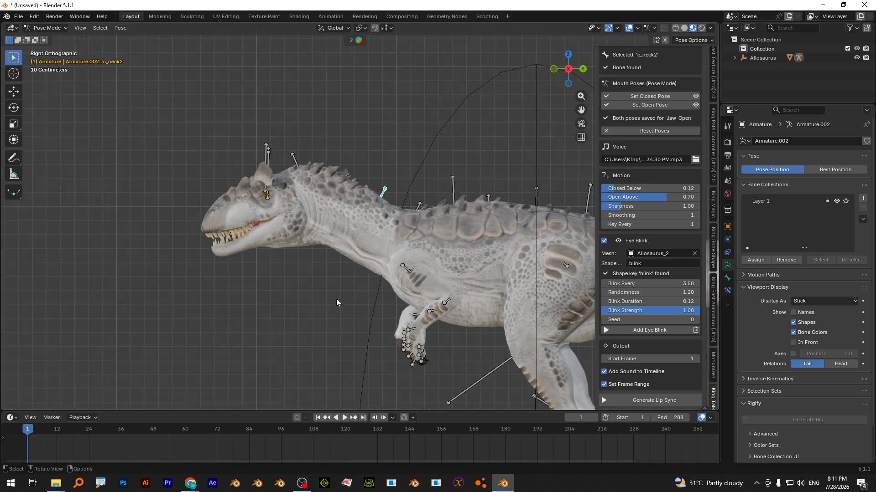
pyautogui.scroll(-3, 346, 247)
pyautogui.press('r')
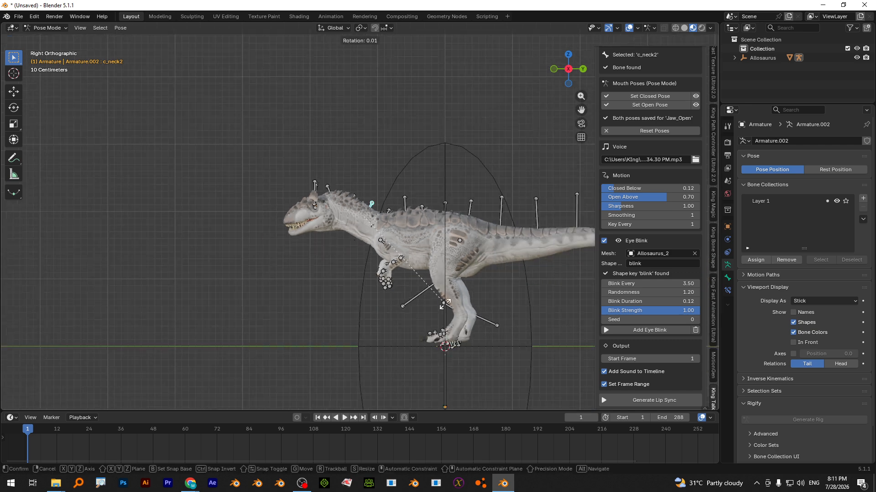
pyautogui.press('z')
pyautogui.press('Escape')
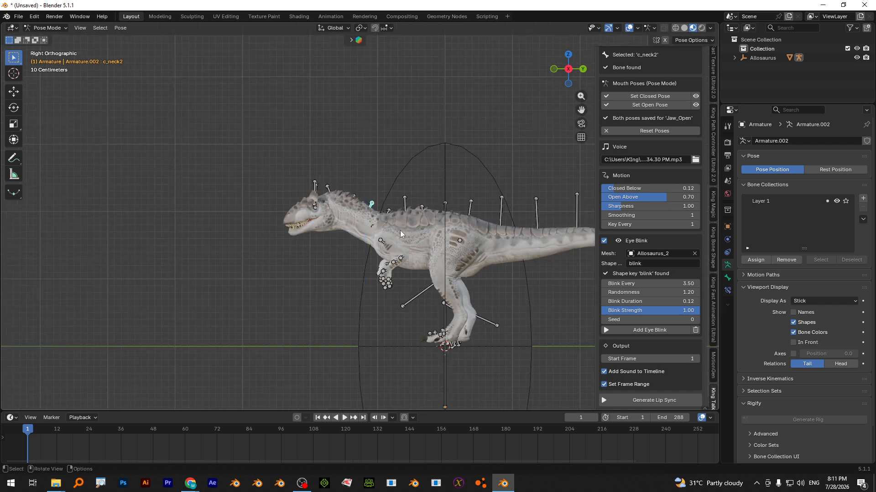
pyautogui.click(388, 211)
pyautogui.press('r')
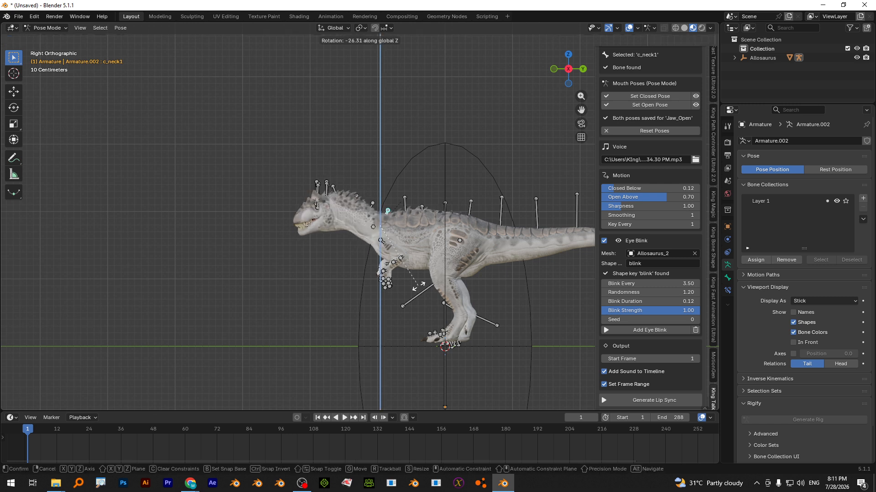
pyautogui.press('Escape')
# In top view, key the c_neck2 bone at frame 1 and key it rotated about 18° around global Z at frame 32
pyautogui.click(372, 203)
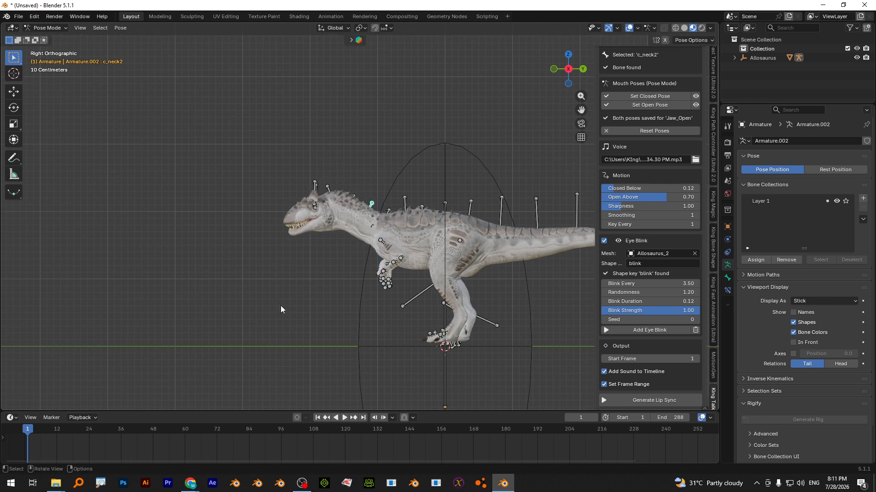
pyautogui.press('KP_7')
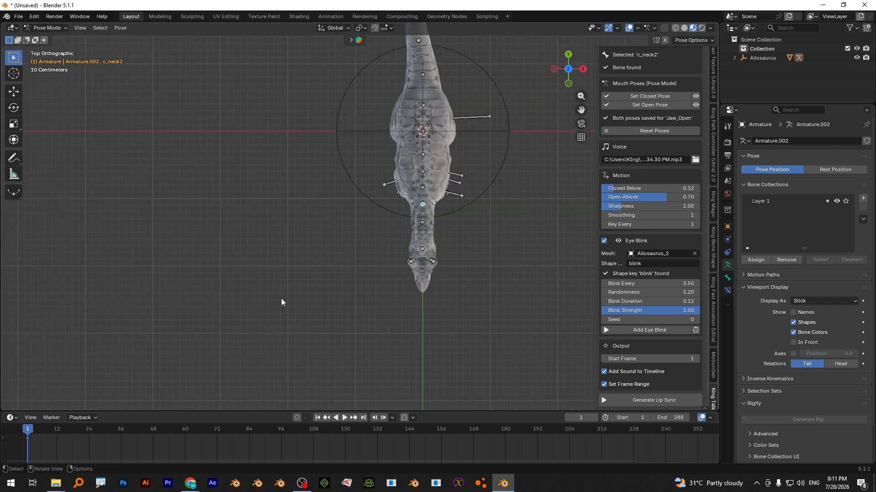
pyautogui.moveTo(35, 431); pyautogui.dragTo(111, 431)
pyautogui.press('r')
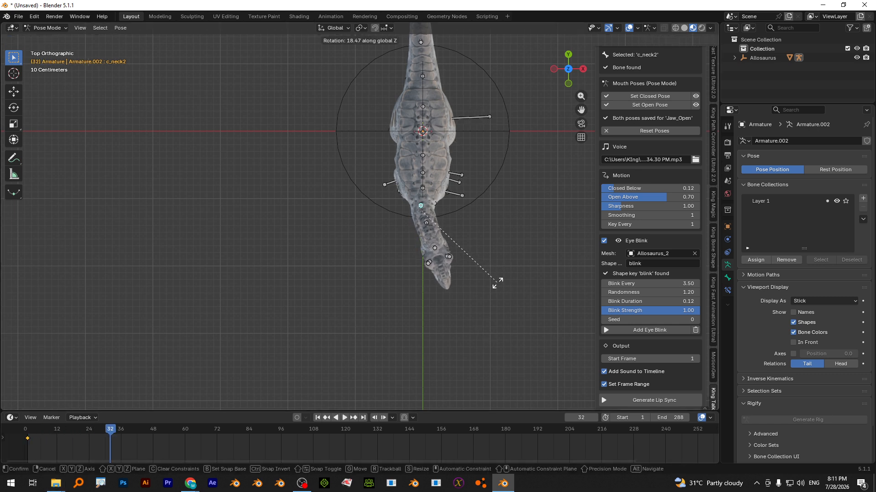
pyautogui.click(497, 284)
pyautogui.press('i')
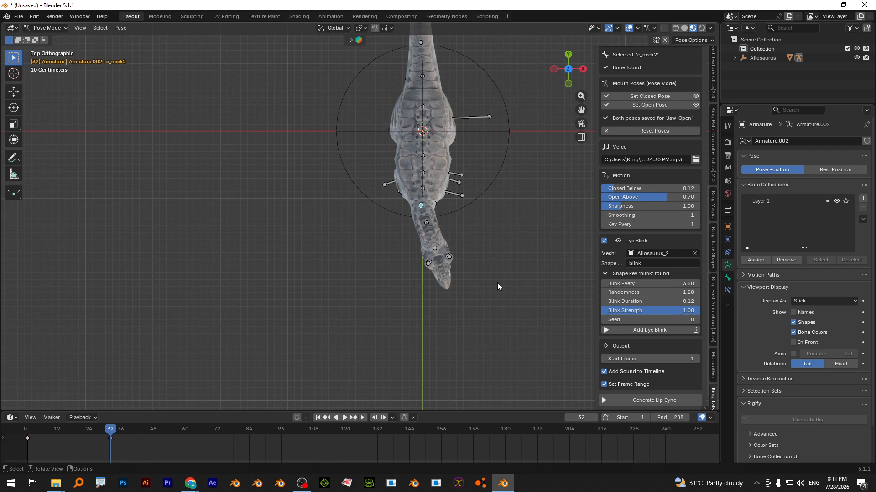
# At frame 72, rotate the c_neck2 bone to swing the head to the negative X side and key the pose
pyautogui.moveTo(111, 430); pyautogui.dragTo(217, 441)
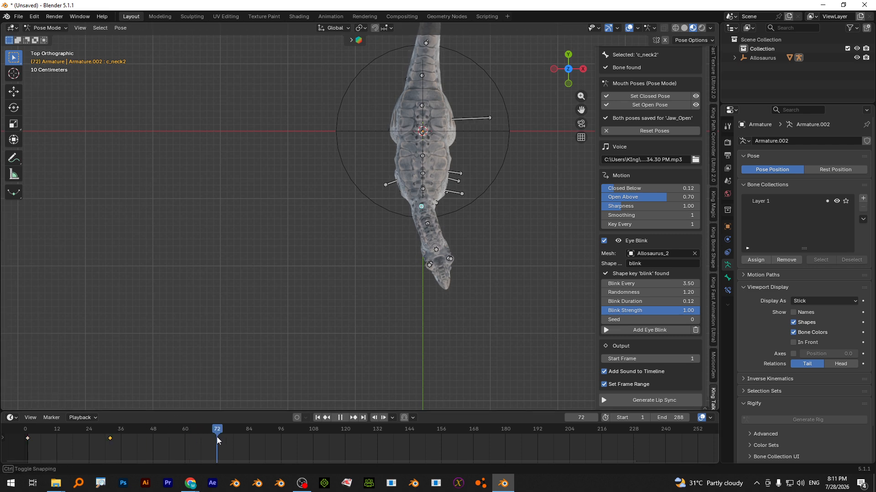
pyautogui.press('r')
pyautogui.click(408, 326)
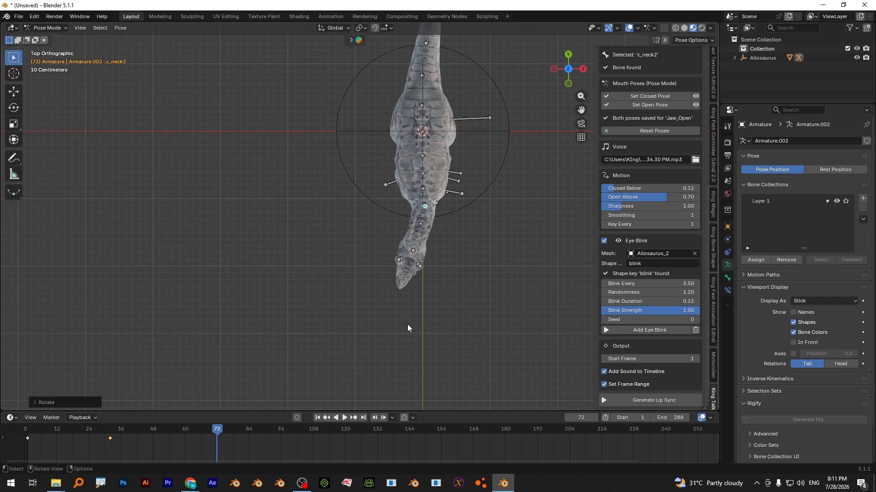
pyautogui.press('i')
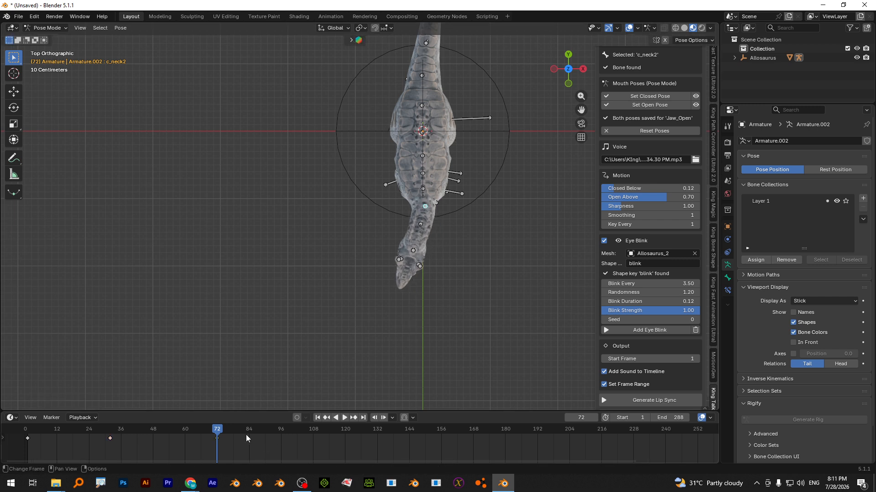
# At frame 102, rotate the c_neck2 bone to swing the head to the positive X side and key the pose
pyautogui.moveTo(247, 436); pyautogui.dragTo(297, 437)
pyautogui.press('r')
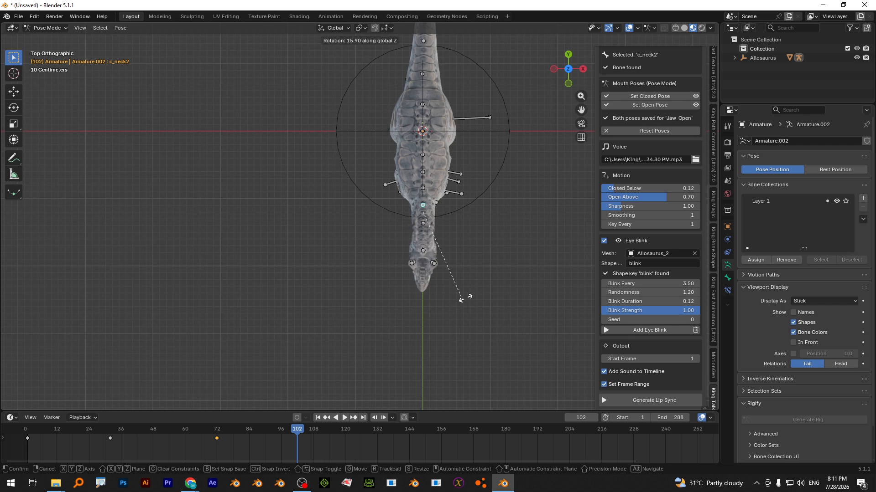
pyautogui.click(472, 271)
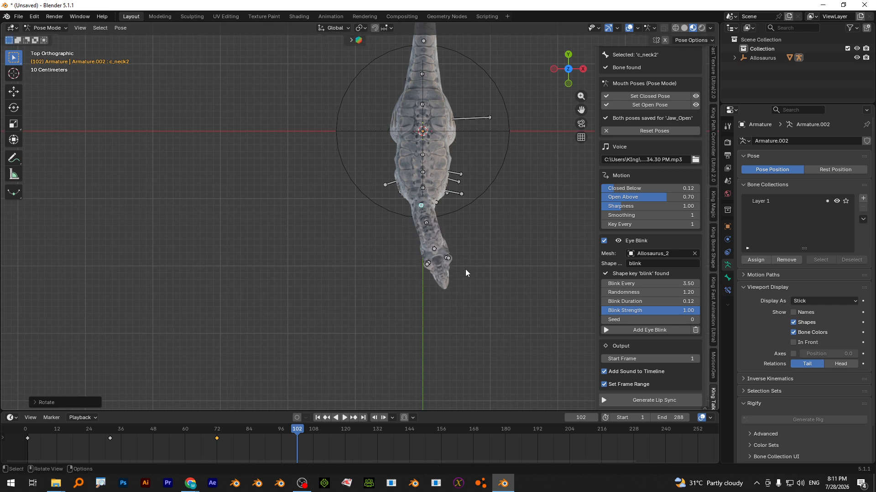
pyautogui.press('i')
# At frame 146, rotate the c_neck2 bone so the head points almost straight ahead and key the pose
pyautogui.moveTo(305, 431); pyautogui.dragTo(415, 433)
pyautogui.press('r')
pyautogui.click(497, 353)
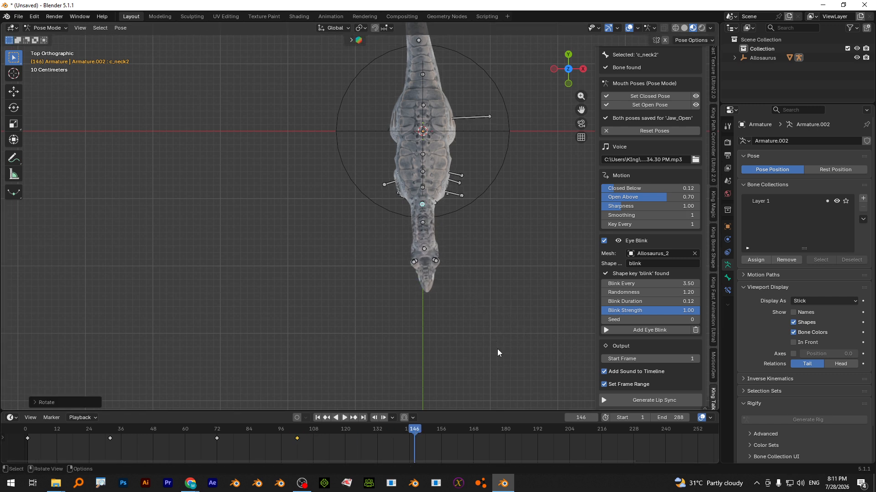
pyautogui.press('i')
# At frame 171, rotate the c_neck2 bone about -4° around global Z and key the pose
pyautogui.press('space')
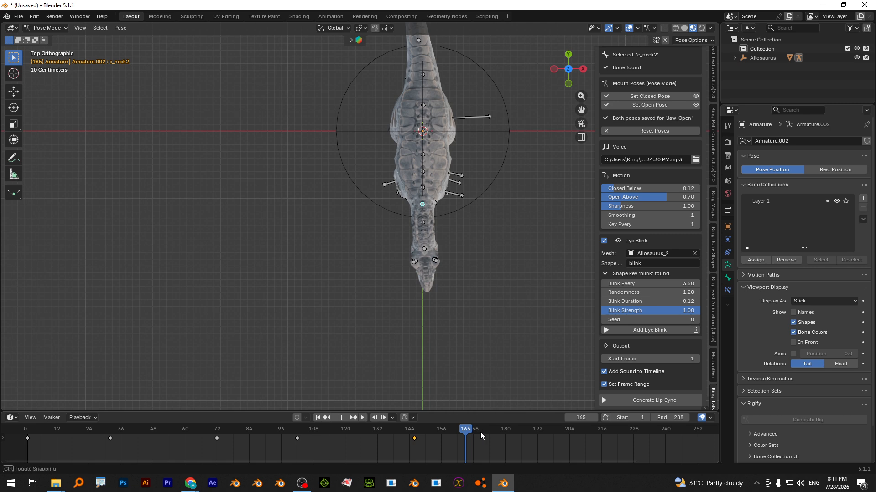
pyautogui.press('r')
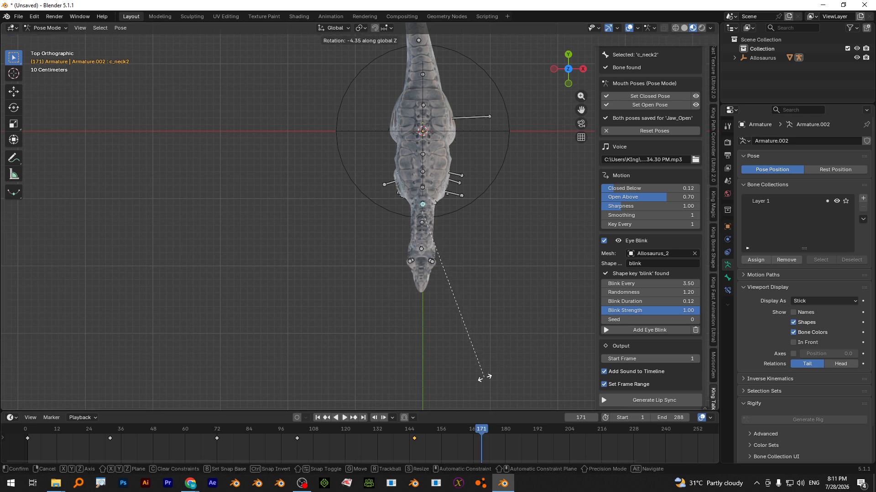
pyautogui.click(485, 381)
pyautogui.press('i')
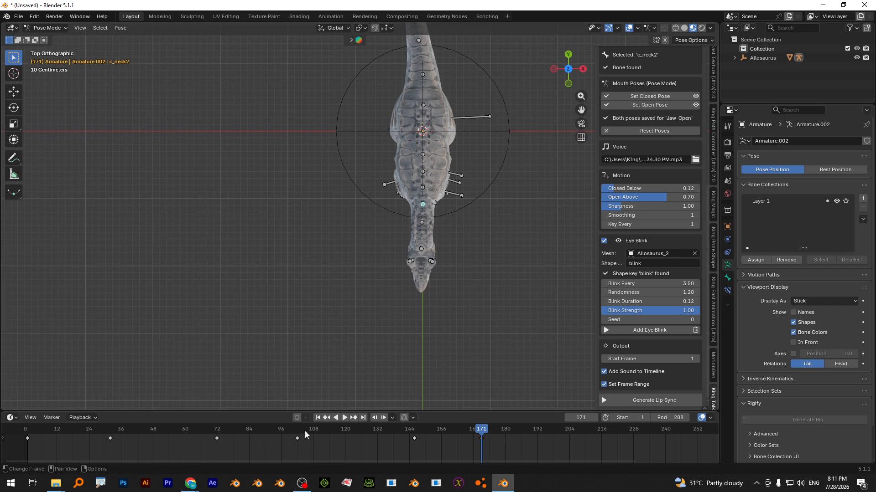
# Return to the first frame and hide the viewport overlays in an angled view of the dinosaur's head
pyautogui.click(318, 417)
pyautogui.moveTo(429, 290); pyautogui.dragTo(317, 257, button='middle')
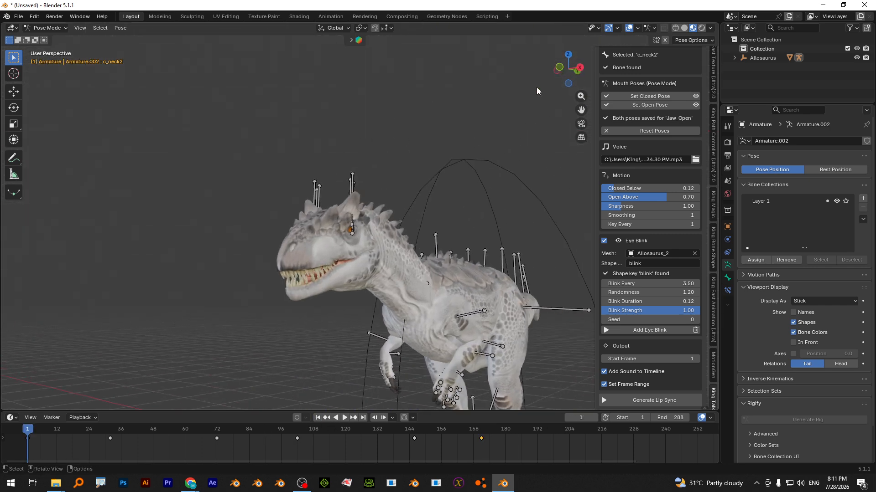
pyautogui.click(629, 28)
pyautogui.scroll(5, 372, 225)
pyautogui.scroll(-3, 383, 239)
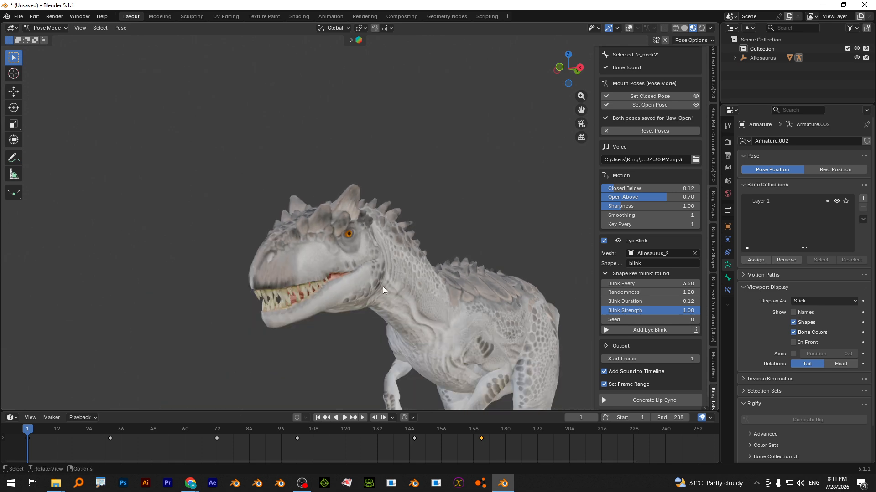
# Play the talking animation with the neck motion and check the dinosaur from both sides
pyautogui.click(344, 418)
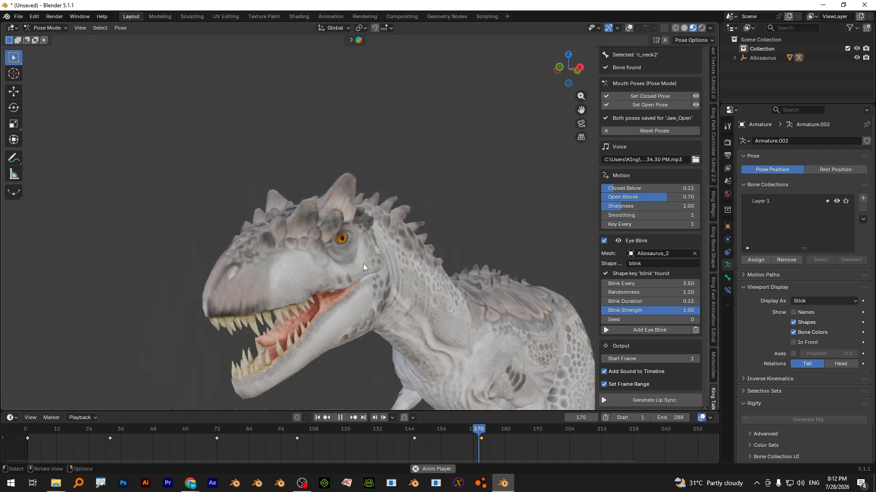
pyautogui.moveTo(347, 269); pyautogui.dragTo(433, 270, button='middle')
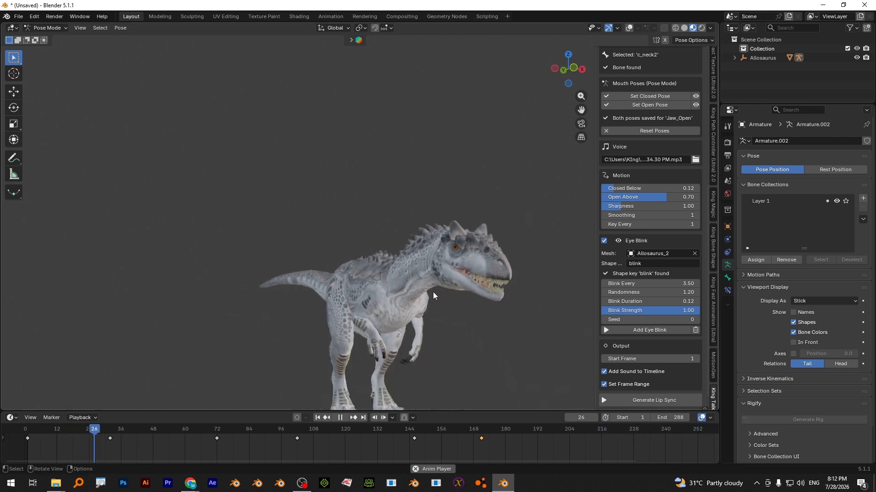
pyautogui.moveTo(432, 295); pyautogui.dragTo(365, 299, button='middle')
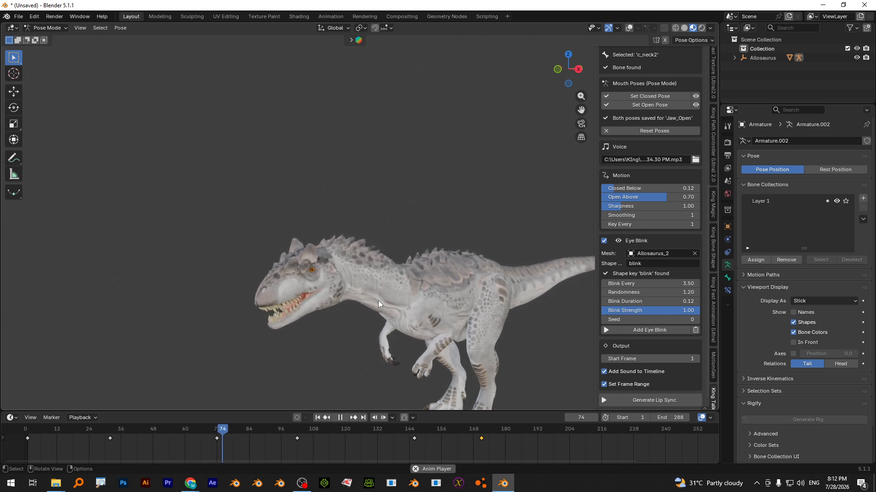
pyautogui.press('Escape')
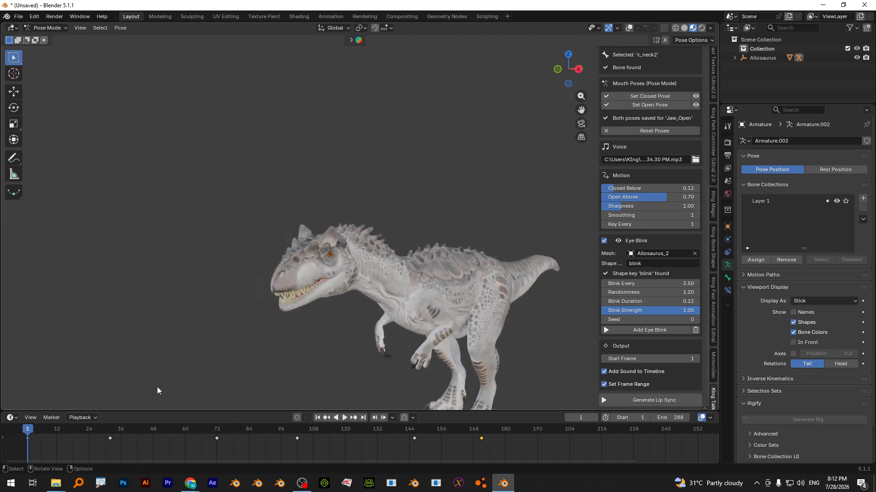
# Enlarge the timeline and set the current frame to 0 with the dinosaur's head in close view
pyautogui.moveTo(194, 411); pyautogui.dragTo(192, 388)
pyautogui.moveTo(30, 410)
pyautogui.mouseDown()
pyautogui.moveTo(499, 411)
pyautogui.moveTo(21, 421)
pyautogui.mouseUp()
pyautogui.scroll(4, 359, 259)
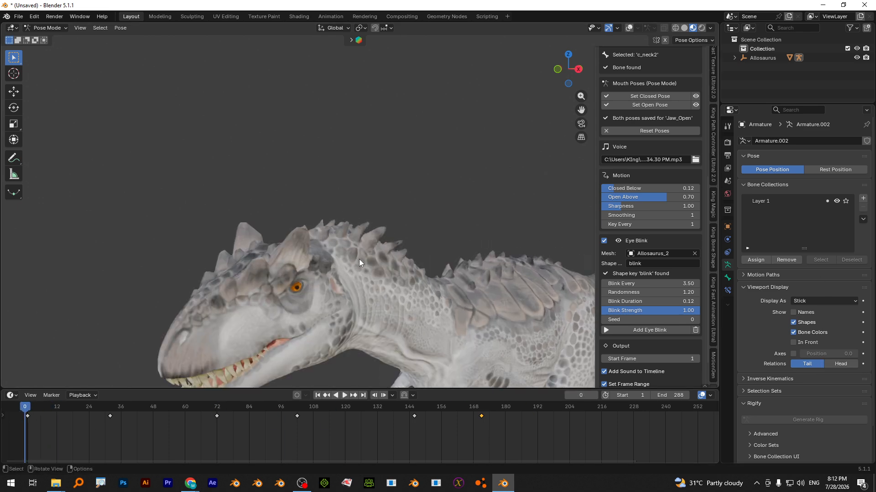
# Examine the whole dinosaur and review the King Talking AI Studio settings from the character list to the eye blink options
pyautogui.scroll(-3, 342, 270)
pyautogui.scroll(-2, 342, 270)
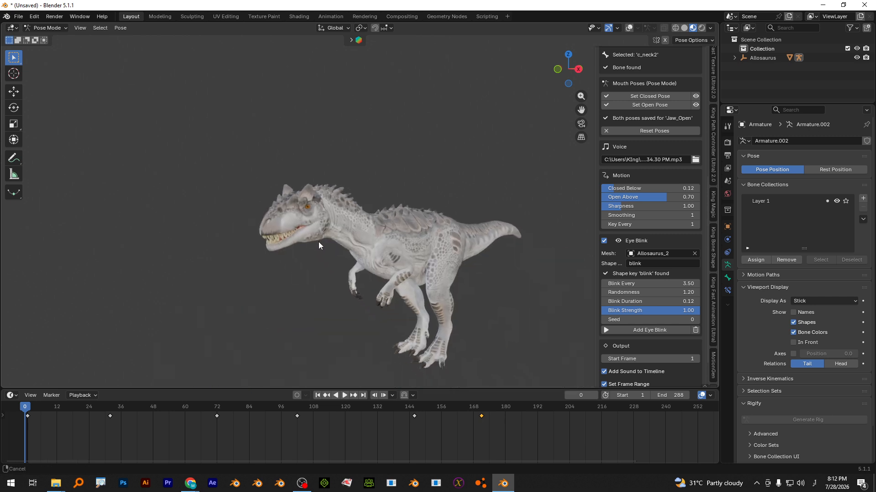
pyautogui.scroll(3, 308, 228)
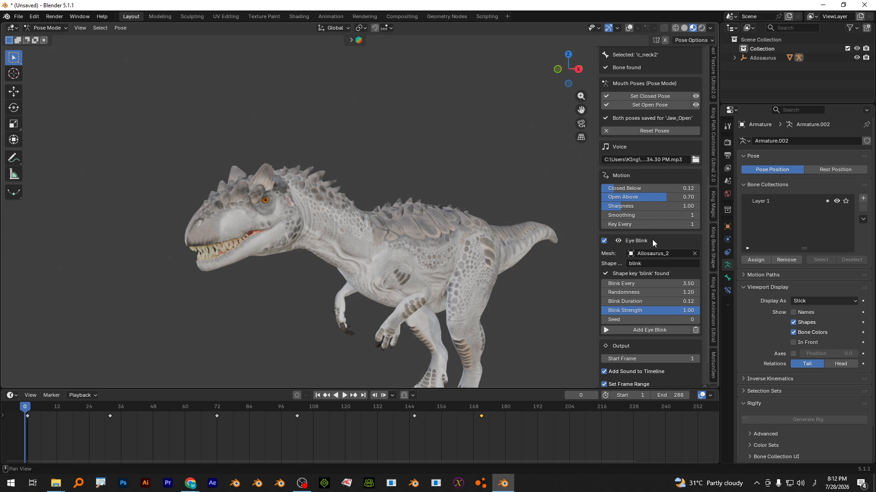
pyautogui.scroll(-2, 658, 238)
pyautogui.scroll(14, 657, 239)
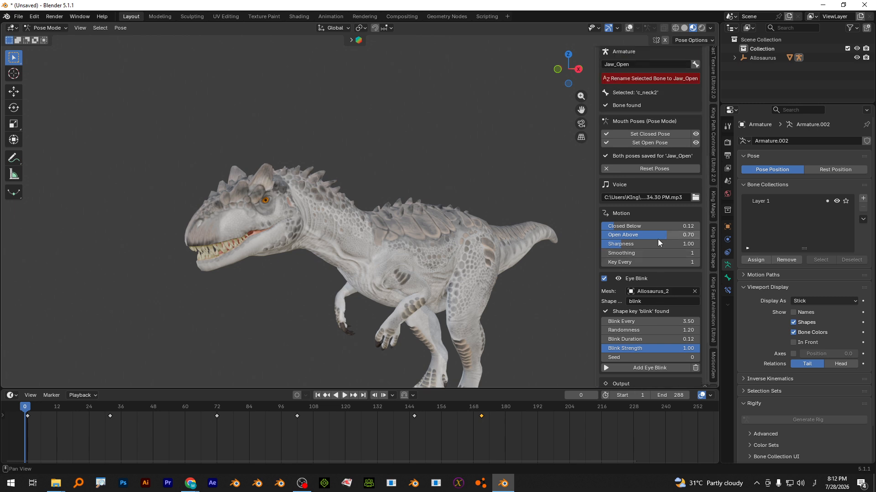
pyautogui.scroll(1, 658, 239)
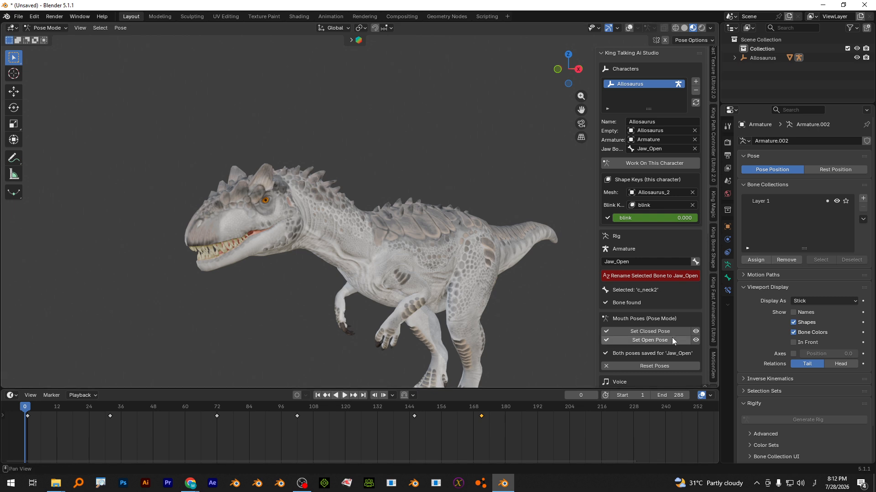
pyautogui.scroll(-10, 670, 317)
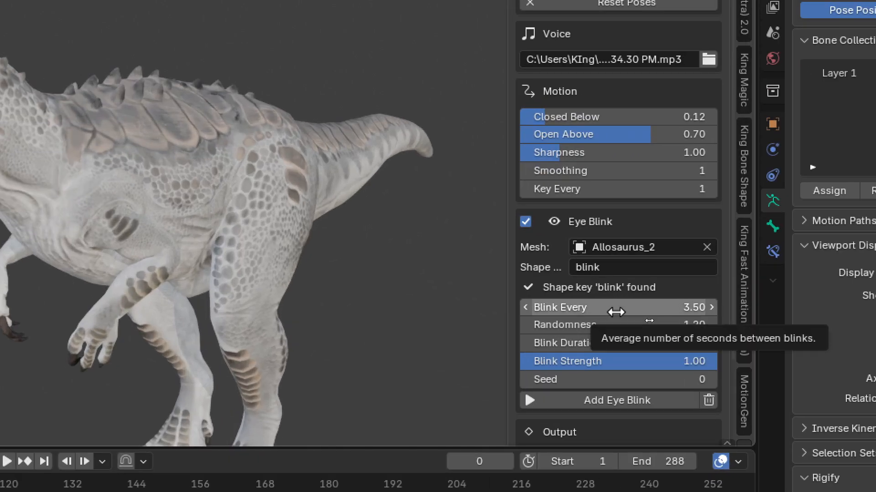
# Try to set the Blink Every interval of the eye blink to 1.5 seconds
pyautogui.click(615, 312)
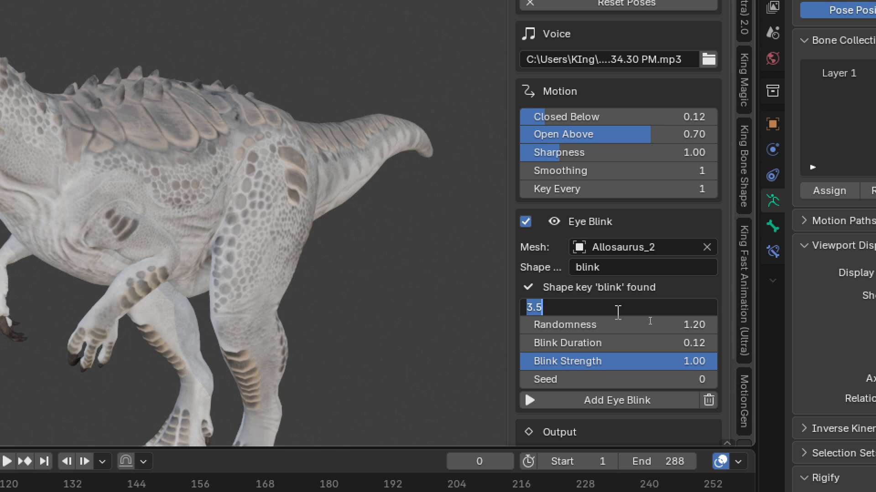
pyautogui.write('3.5')
pyautogui.press('Return')
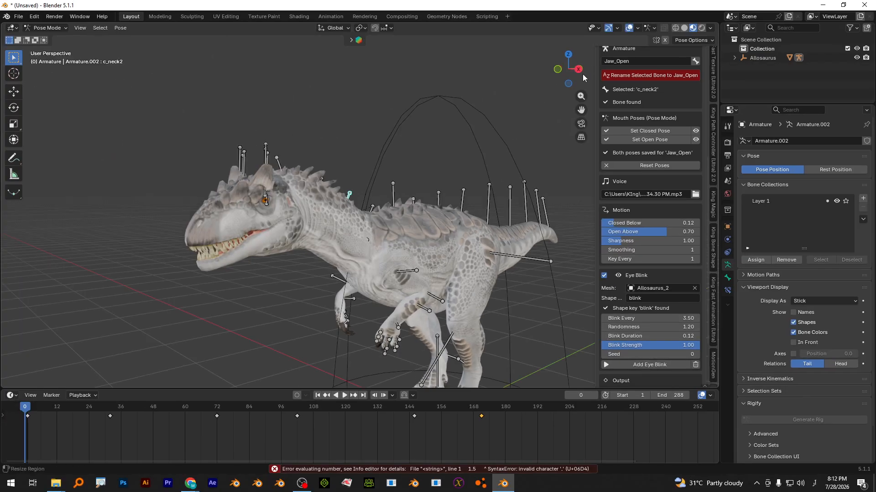
# Clear the generated talking animation and generate the lip sync again with Blink Every at 3.50
pyautogui.scroll(-4, 633, 360)
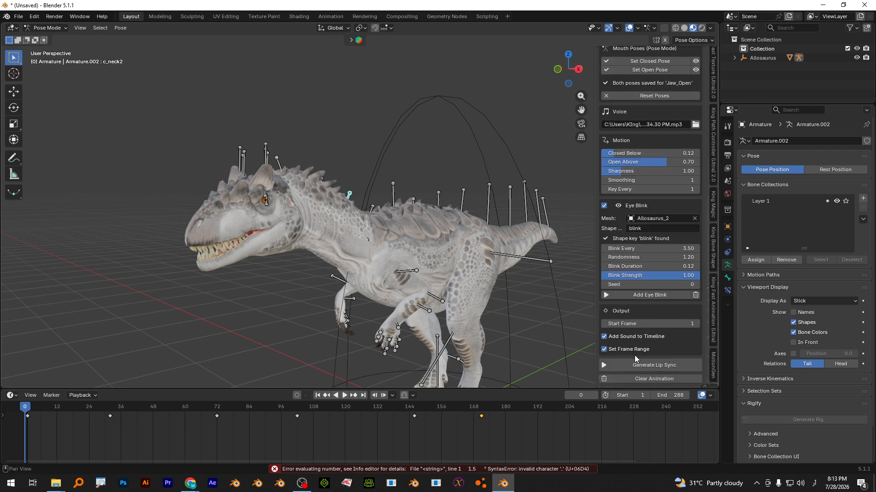
pyautogui.click(626, 377)
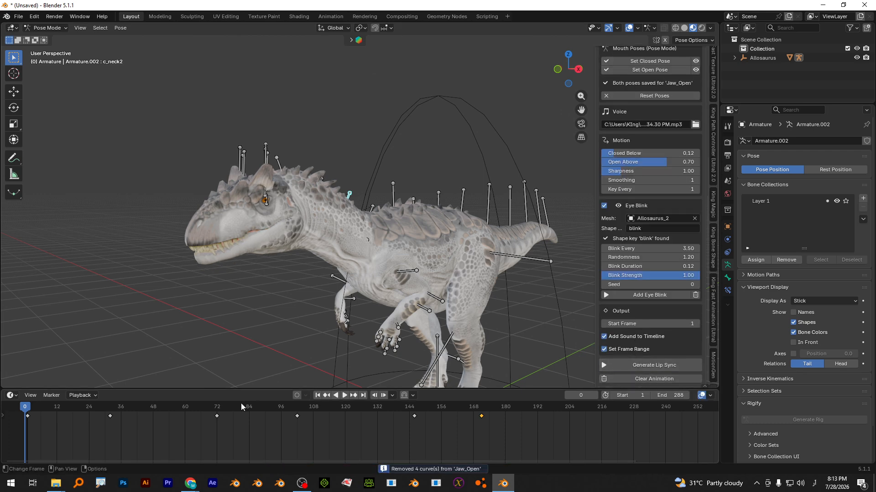
pyautogui.click(643, 367)
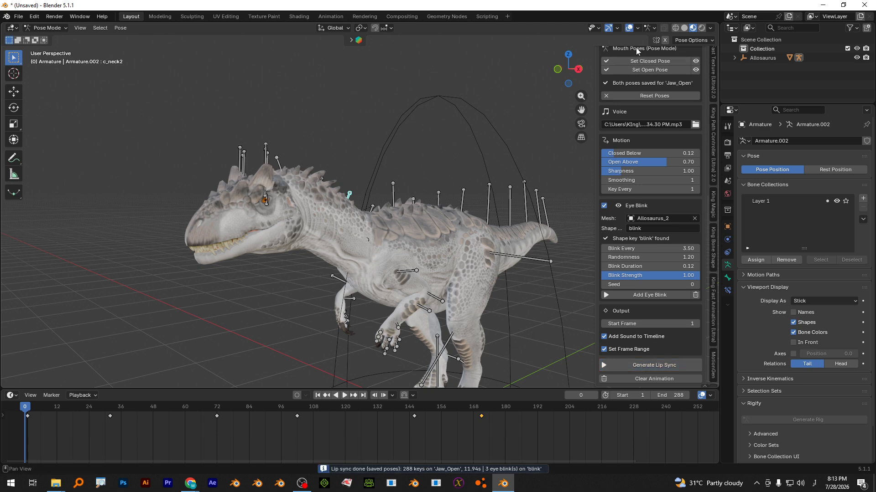
# Hide the viewport overlays and play the regenerated animation to check how the dinosaur talks and blinks
pyautogui.click(629, 28)
pyautogui.scroll(3, 319, 219)
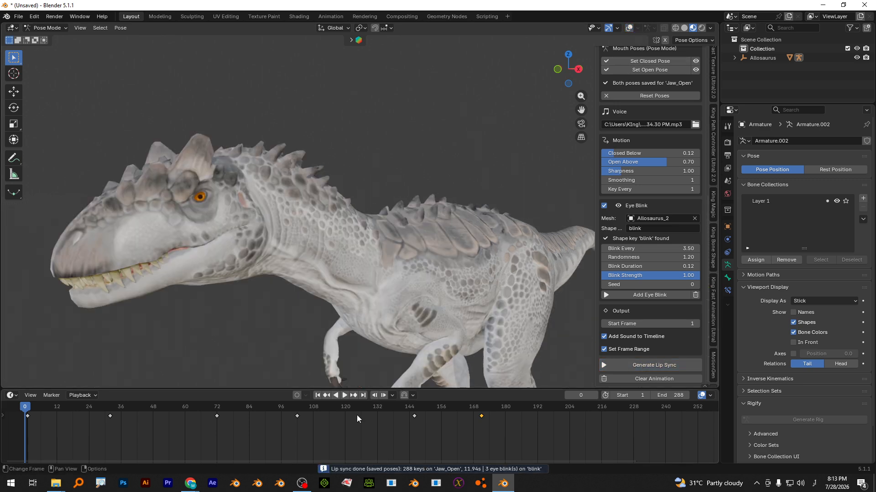
pyautogui.click(345, 396)
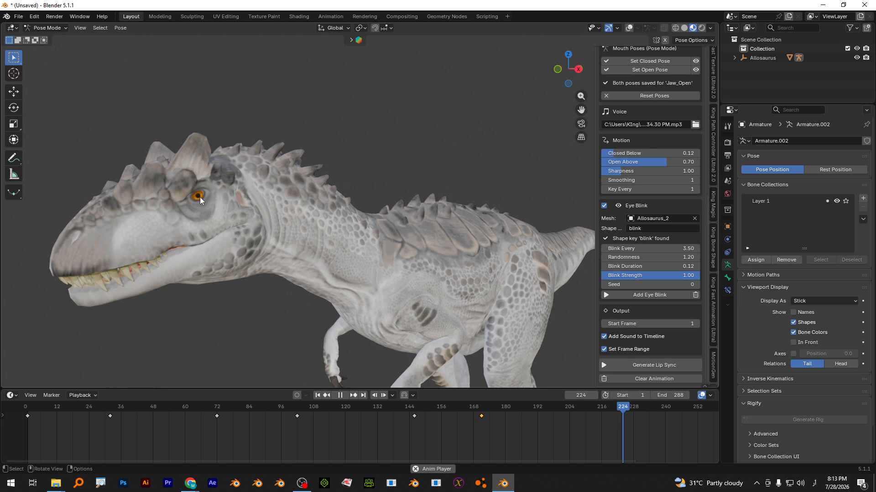
pyautogui.press('Escape')
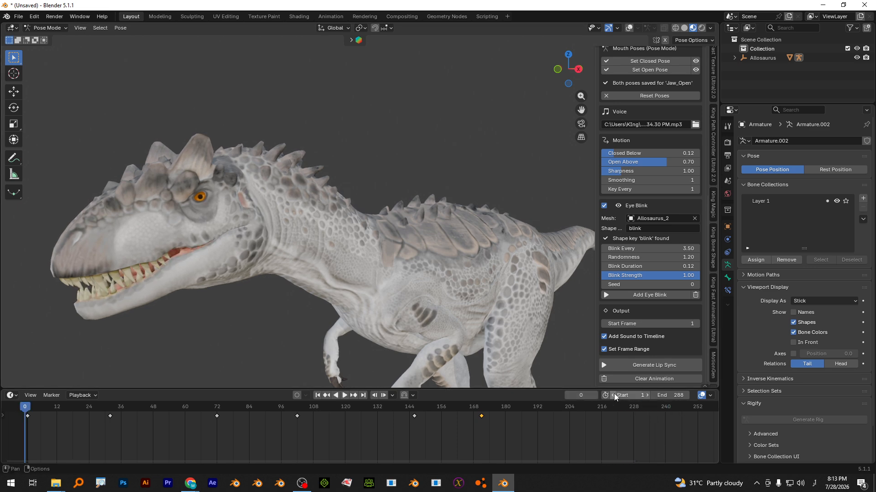
# Show the overlays, clear the talking animation, and regenerate the lip sync with Blink Every set to 1.00
pyautogui.click(626, 29)
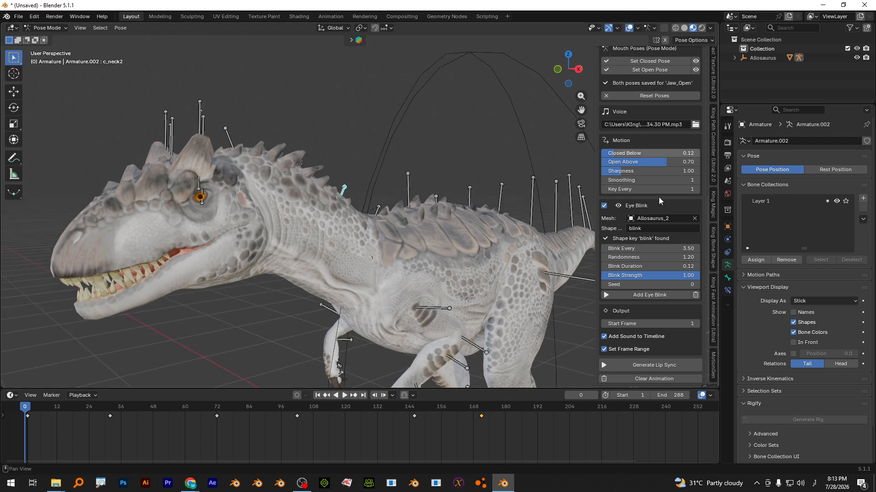
pyautogui.click(621, 379)
pyautogui.click(662, 248)
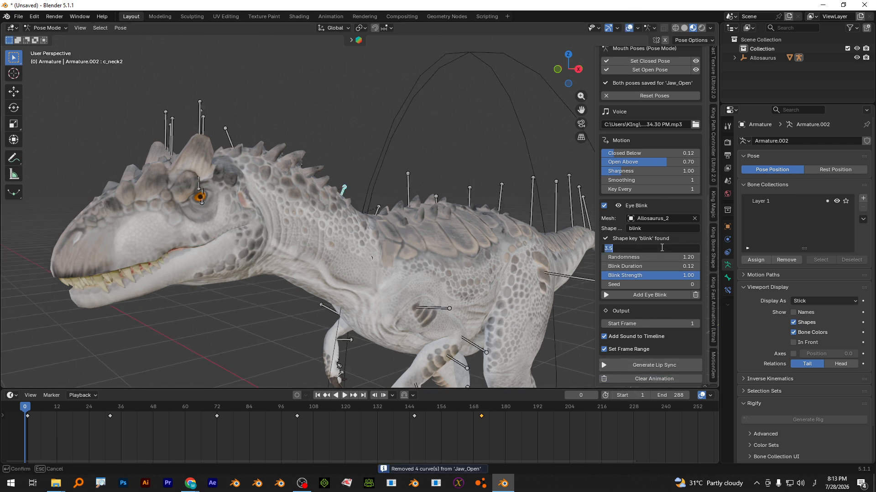
pyautogui.write('1')
pyautogui.press('Return')
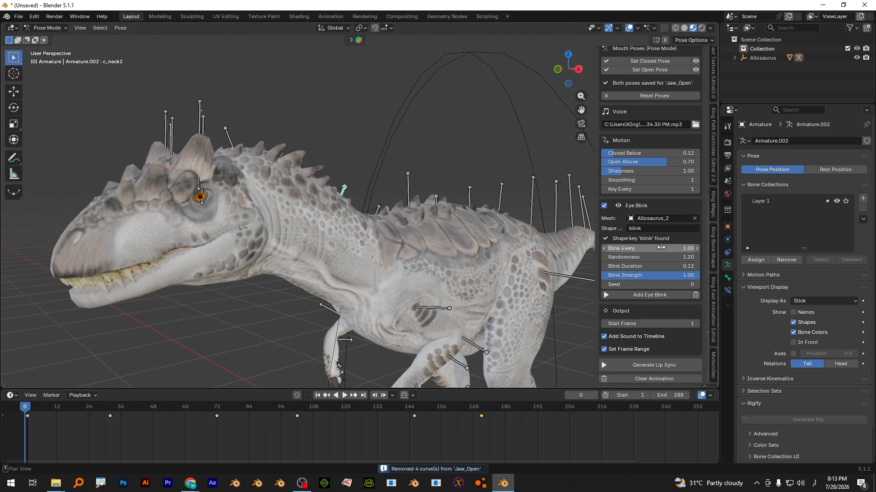
pyautogui.click(631, 365)
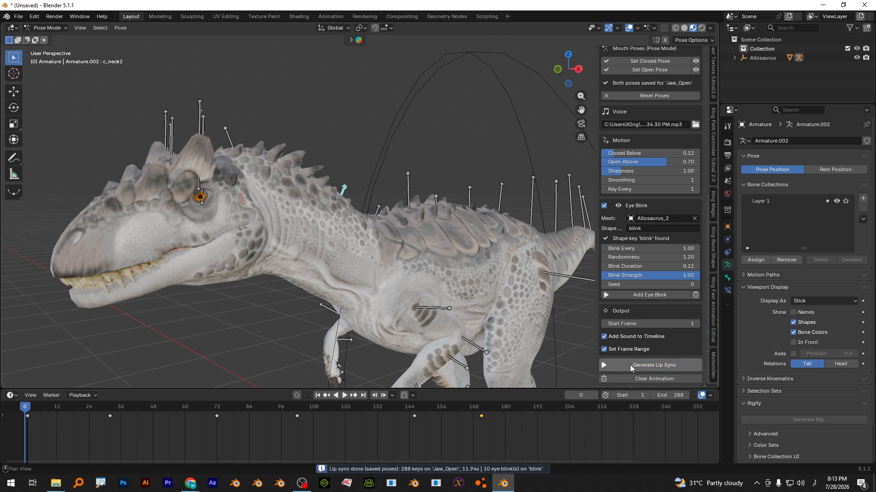
# Play the more frequently blinking animation without overlays and check the eye up close, stopping near frame 160
pyautogui.click(344, 395)
pyautogui.scroll(3, 240, 254)
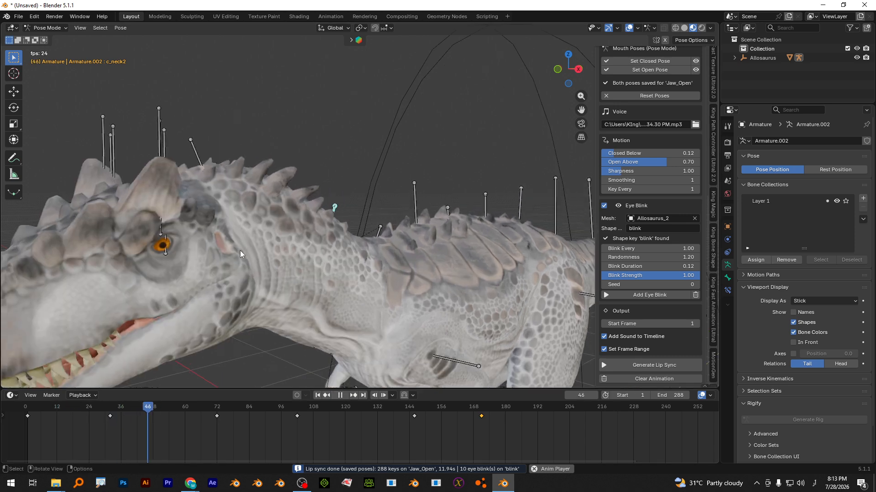
pyautogui.click(628, 28)
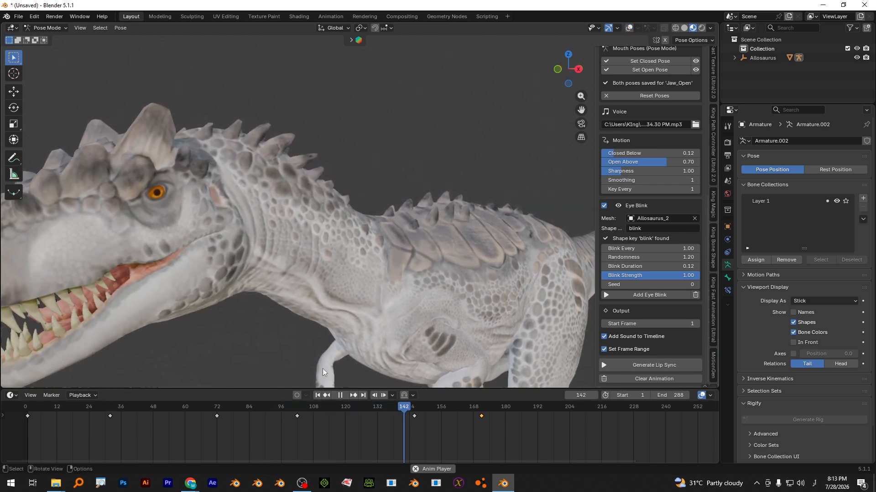
pyautogui.press('space')
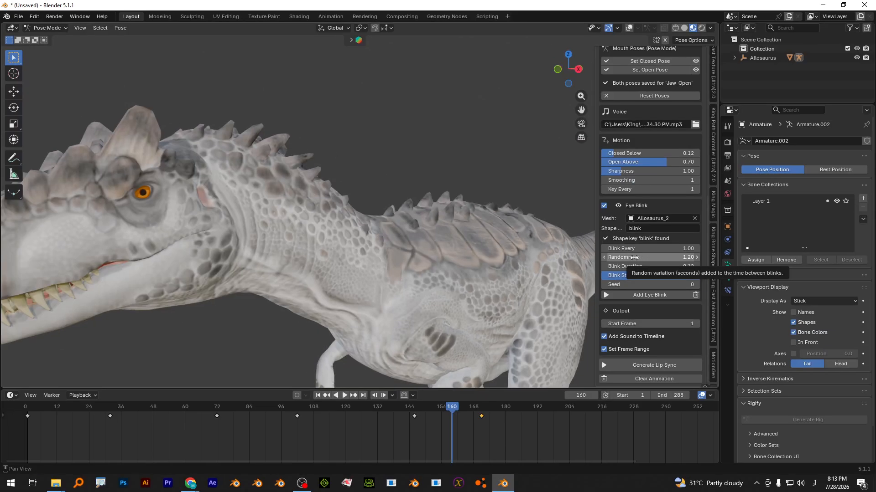
pyautogui.scroll(-3, 280, 199)
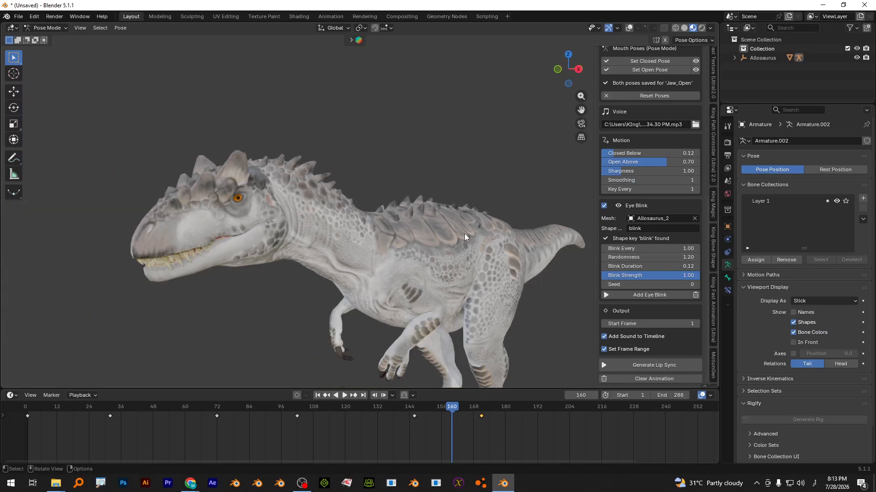
# Start a new General file without saving the current scene, and delete all the default objects
pyautogui.click(18, 16)
pyautogui.moveTo(22, 26)
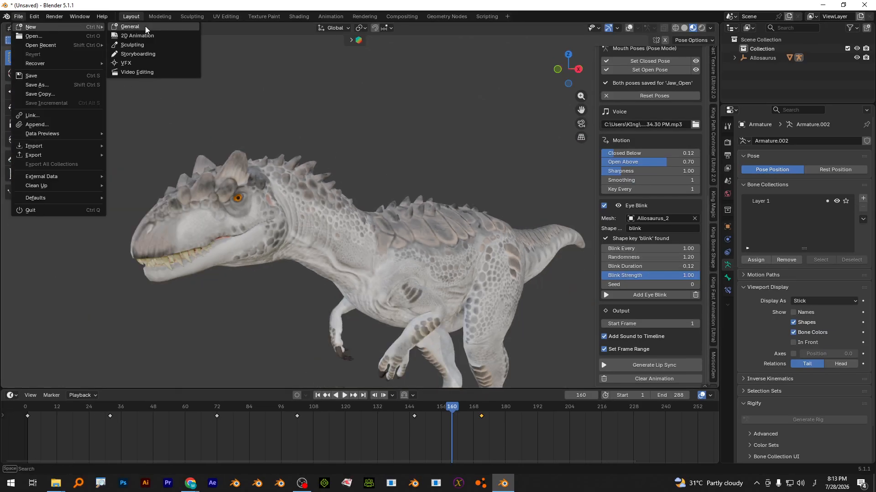
pyautogui.click(124, 26)
pyautogui.click(445, 257)
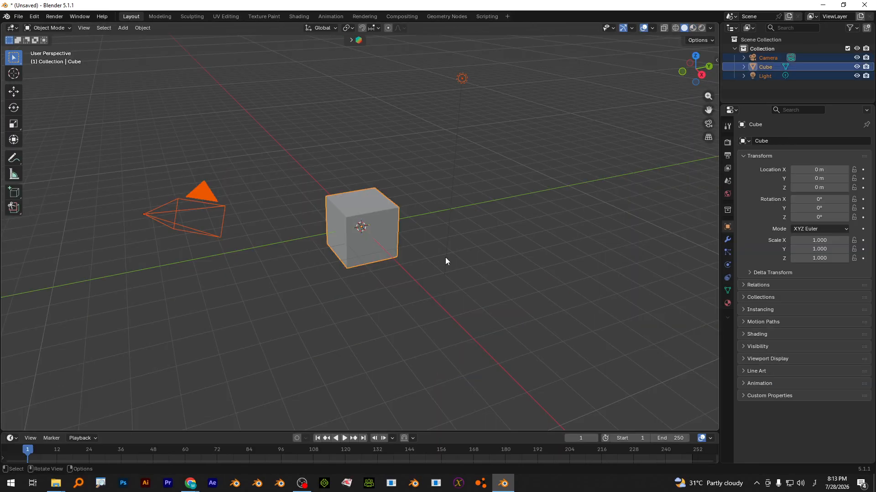
pyautogui.press('a')
pyautogui.press('Delete')
# Append the Allosaurus model from the King Dino Pack 5.1 library in Asset Management
pyautogui.press('n')
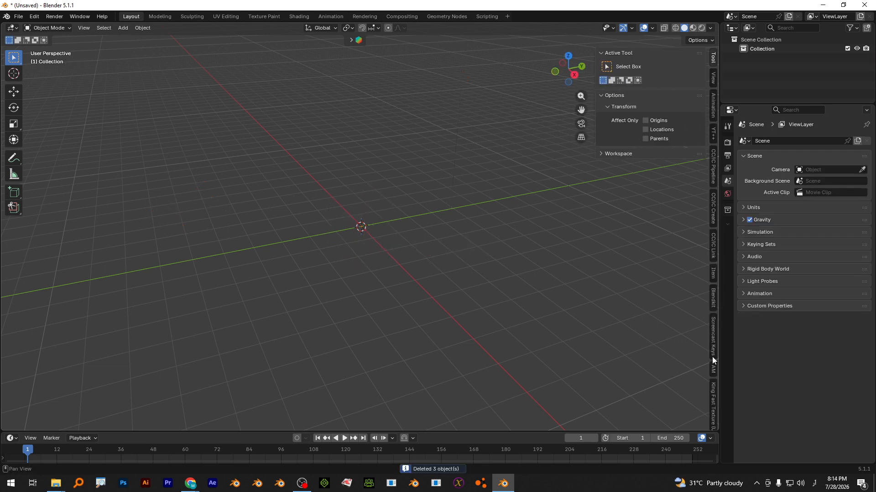
pyautogui.scroll(-3, 713, 383)
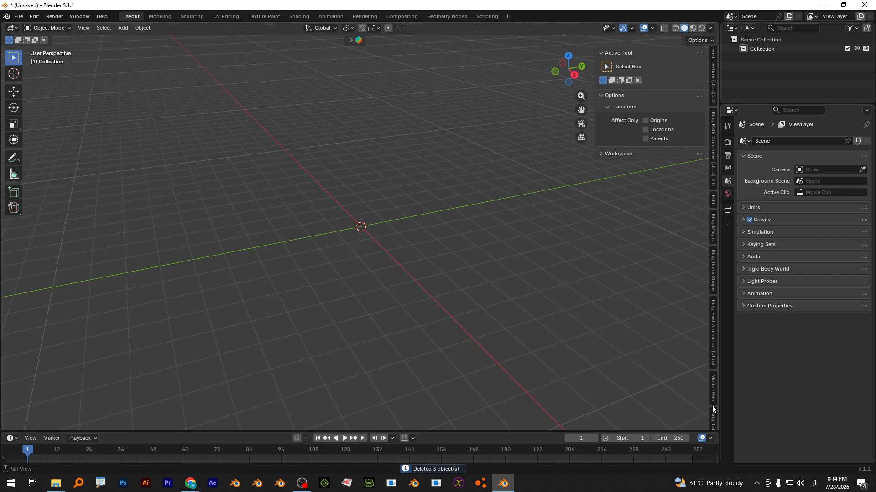
pyautogui.scroll(-3, 713, 411)
pyautogui.scroll(5, 713, 388)
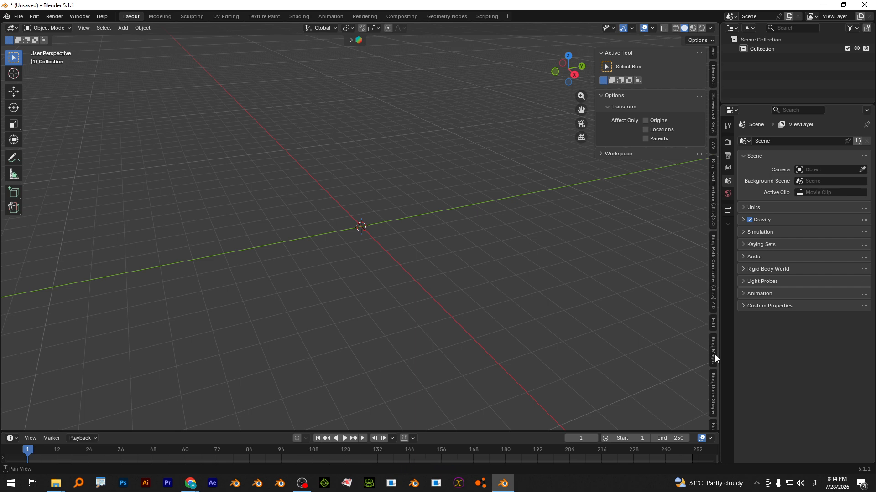
pyautogui.click(714, 146)
pyautogui.click(644, 135)
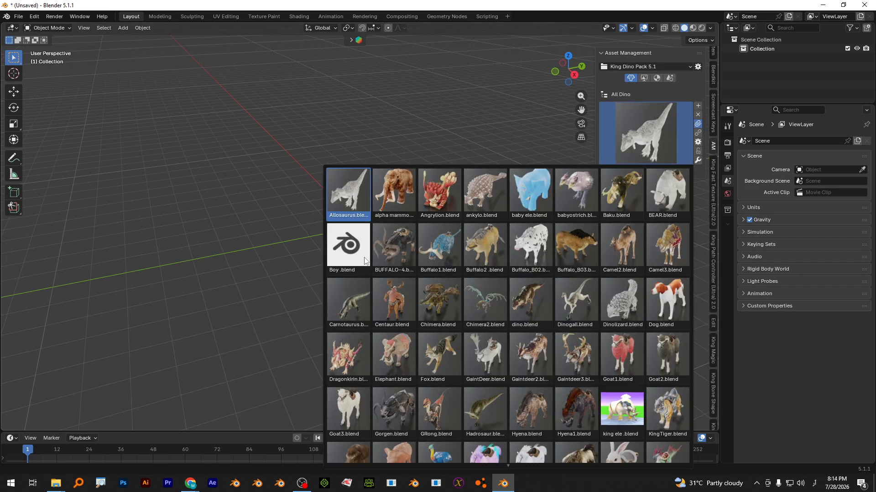
# Select the Allosaurus armature in the right orthographic view and set its bones to display as Stick
pyautogui.press('KP_3')
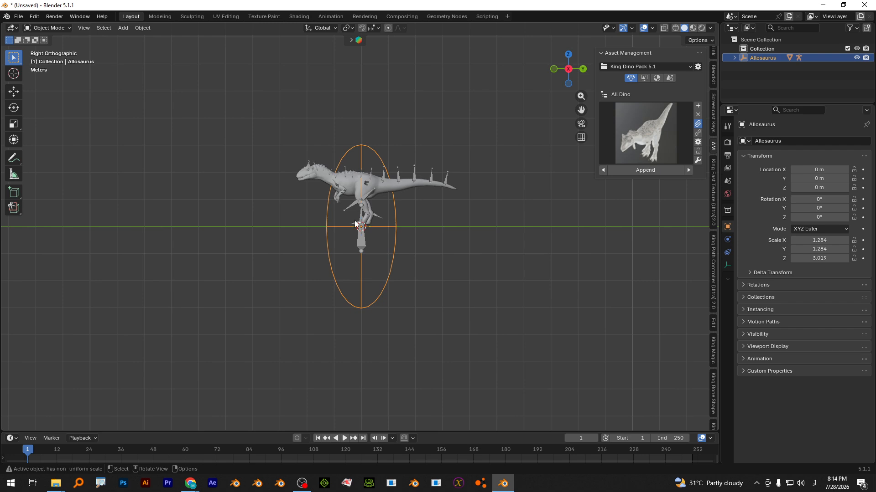
pyautogui.scroll(3, 362, 178)
pyautogui.click(339, 193)
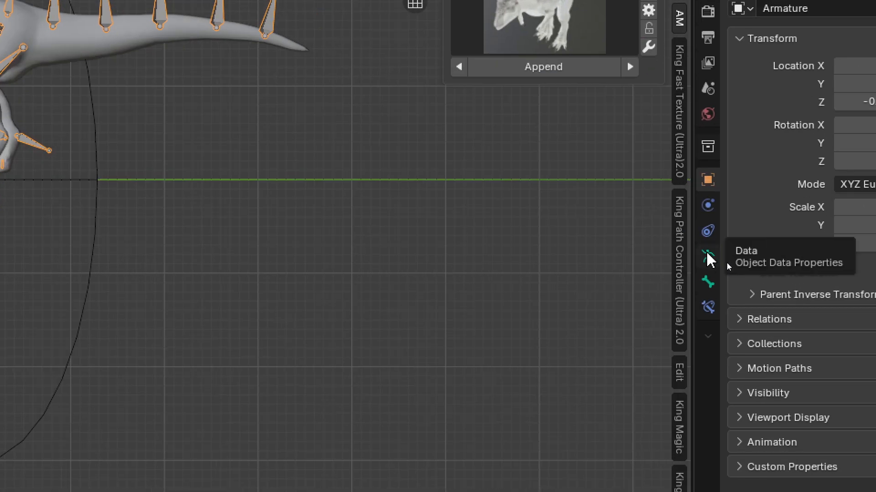
pyautogui.click(707, 257)
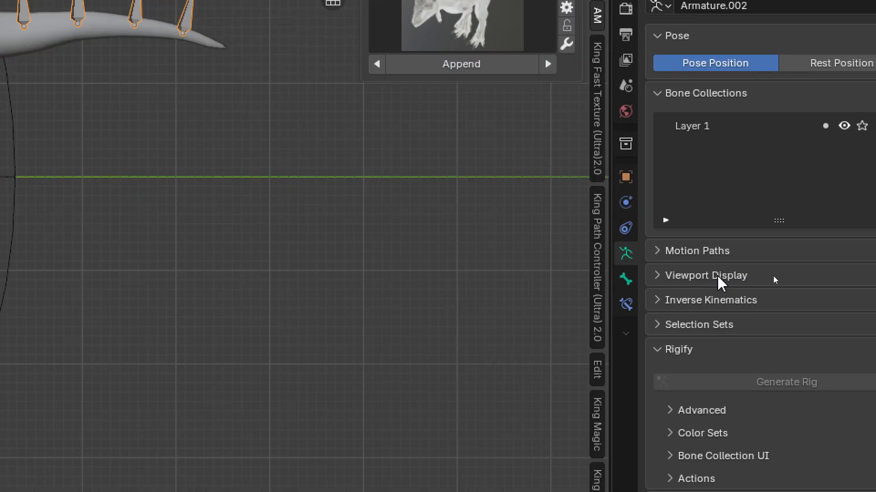
pyautogui.click(771, 275)
pyautogui.click(818, 303)
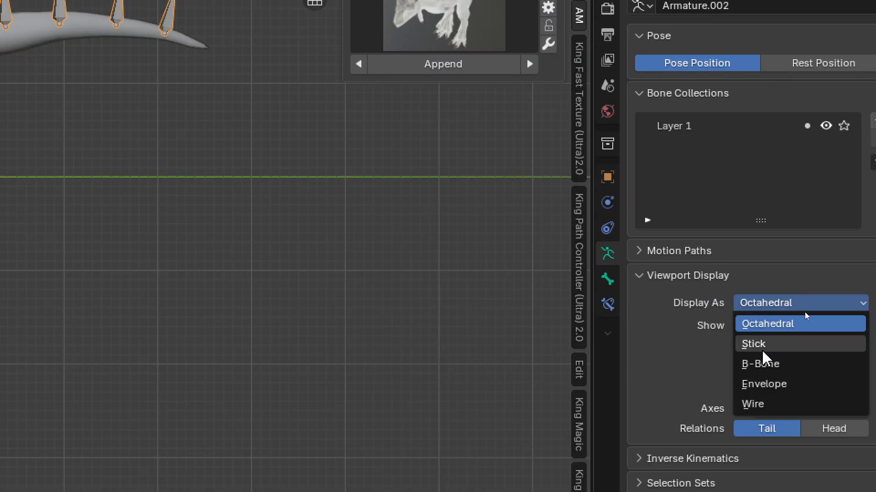
pyautogui.click(761, 348)
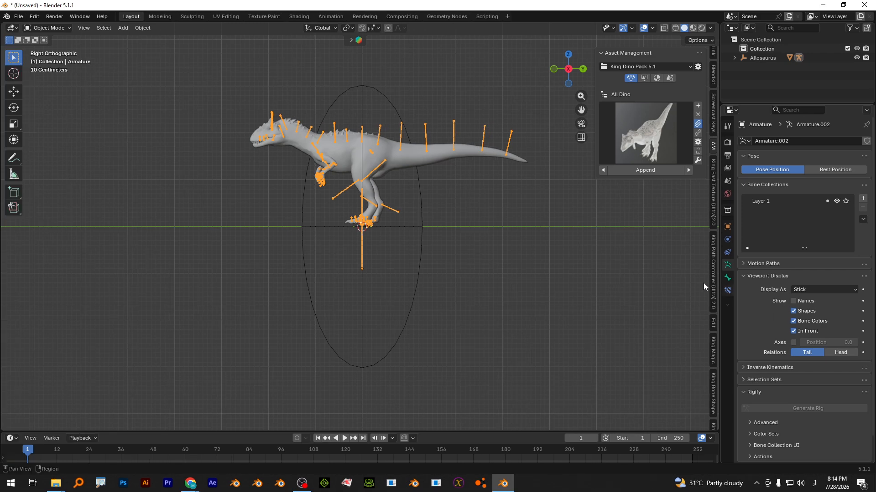
# Put the armature in Pose Mode and check the jaw bone's name, keeping it as Jaw_Open
pyautogui.scroll(3, 428, 196)
pyautogui.keyDown('shift'); pyautogui.moveTo(352, 160); pyautogui.dragTo(406, 312, button='middle'); pyautogui.keyUp('shift')
pyautogui.hotkey('ctrl', 'Tab')
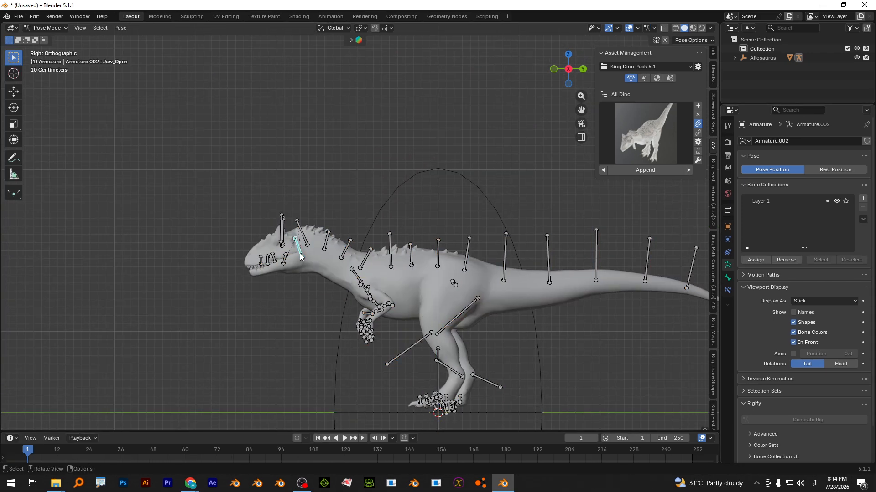
pyautogui.scroll(2, 300, 256)
pyautogui.press('F2')
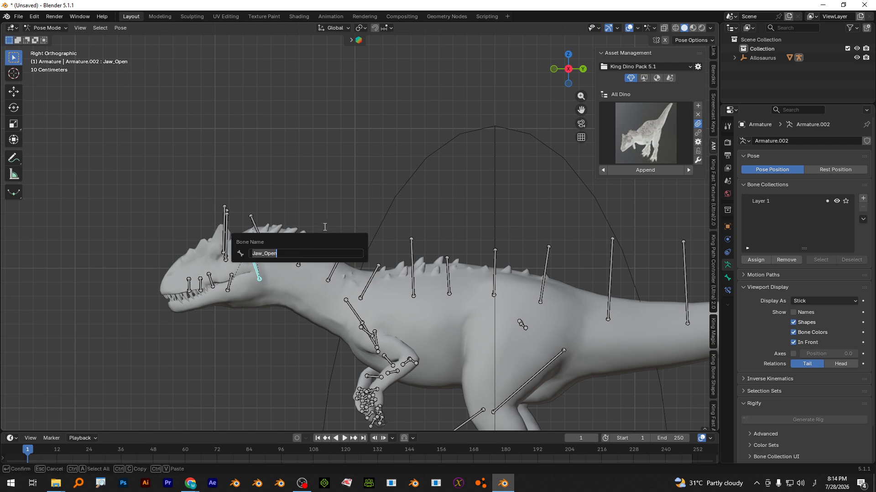
pyautogui.press('Return')
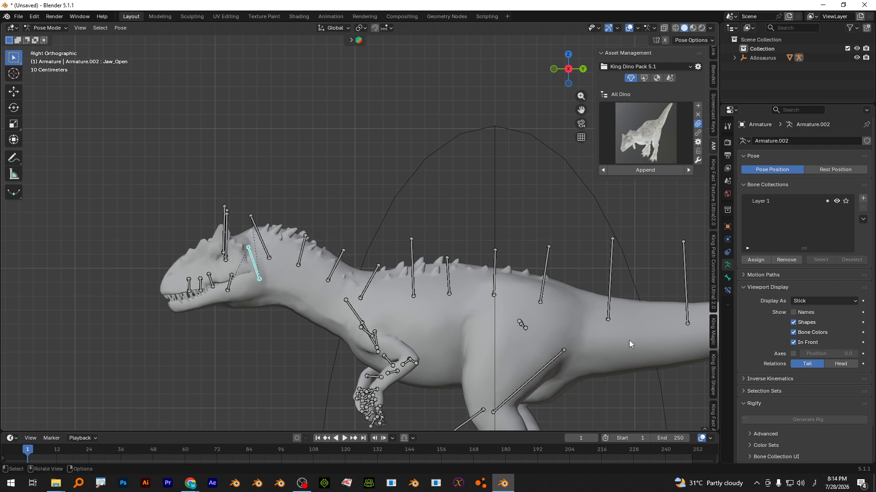
# Return to Object Mode, select the Allosaurus empty and add it as a character in King Talking AI Studio
pyautogui.scroll(-5, 714, 415)
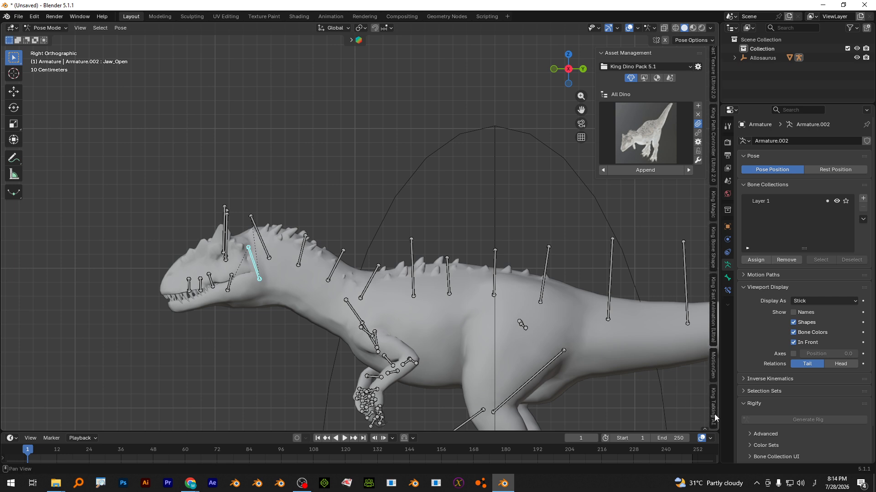
pyautogui.click(714, 406)
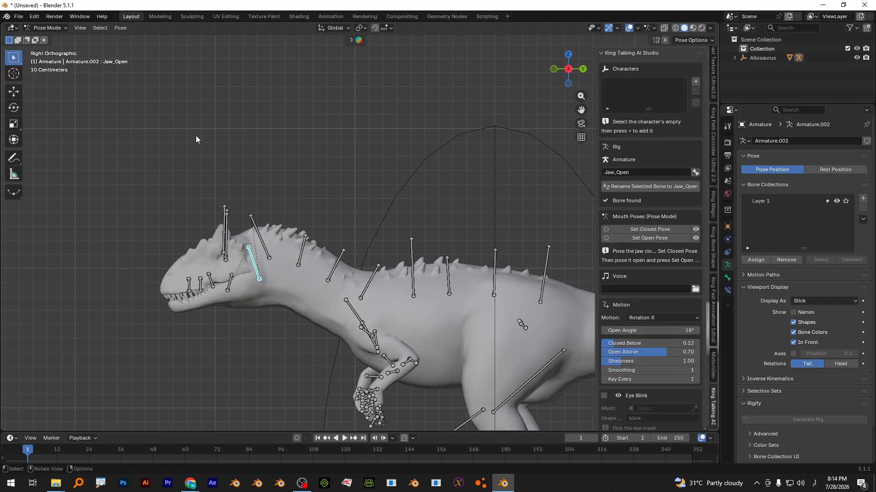
pyautogui.click(45, 27)
pyautogui.click(43, 37)
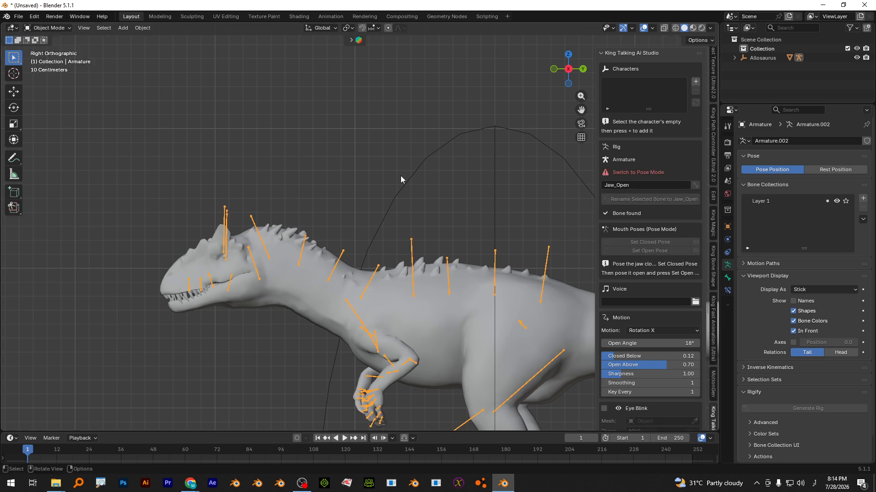
pyautogui.click(413, 173)
pyautogui.click(696, 82)
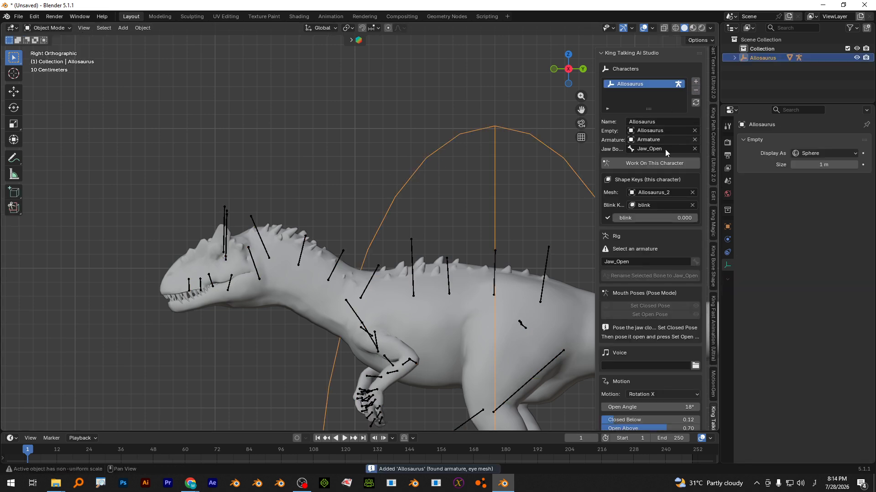
# Put the armature in Pose Mode, rotate the jaw bone about -17° to open the mouth, and save it as the open pose
pyautogui.click(251, 258)
pyautogui.hotkey('ctrl', 'Tab')
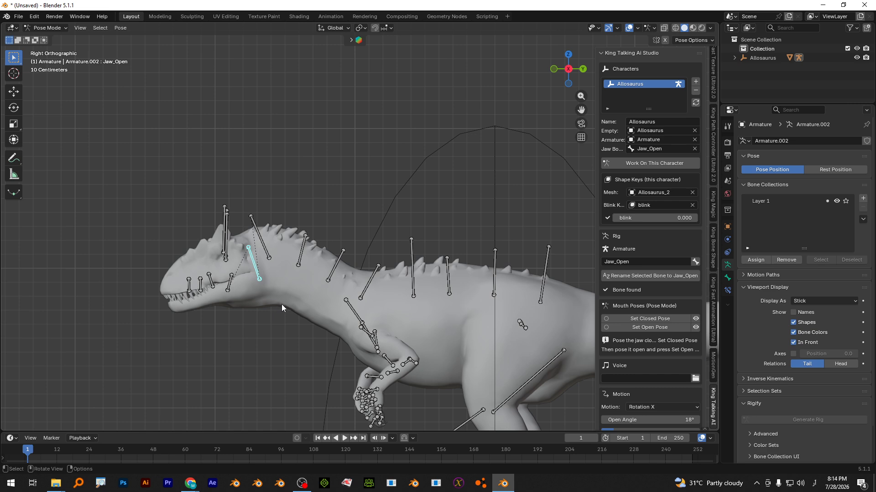
pyautogui.scroll(2, 281, 305)
pyautogui.scroll(-4, 633, 218)
pyautogui.scroll(-2, 633, 218)
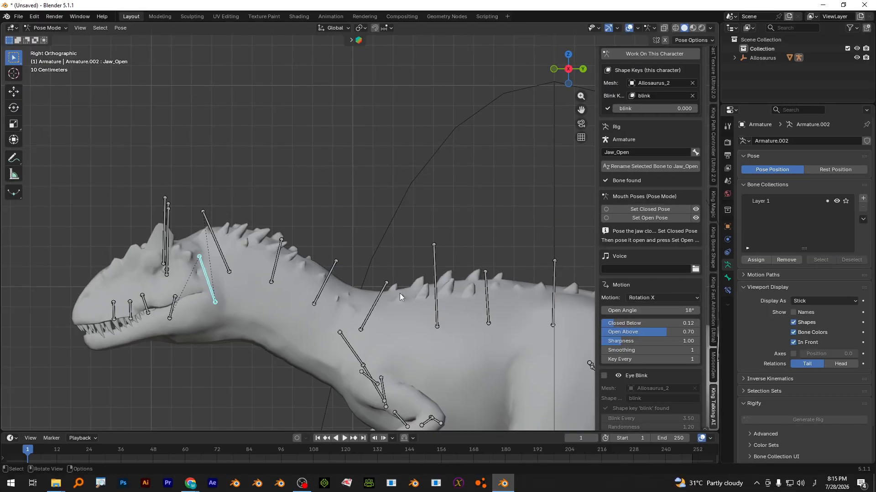
pyautogui.press('r')
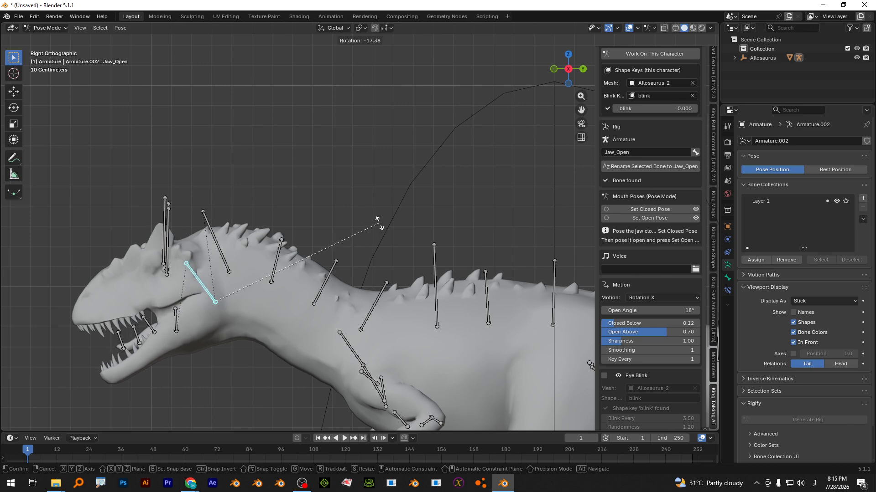
pyautogui.click(378, 224)
pyautogui.click(649, 218)
# Rotate the jaw bone back until the mouth is nearly shut and save it as the closed pose
pyautogui.press('r')
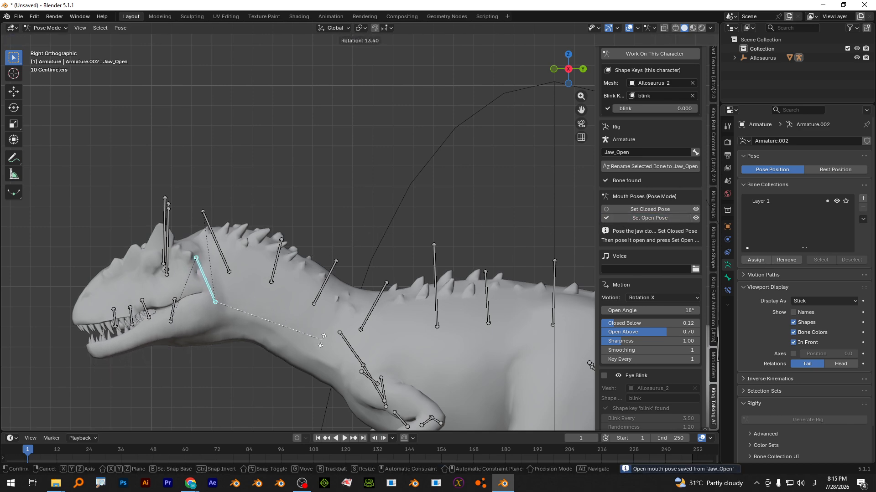
pyautogui.click(315, 342)
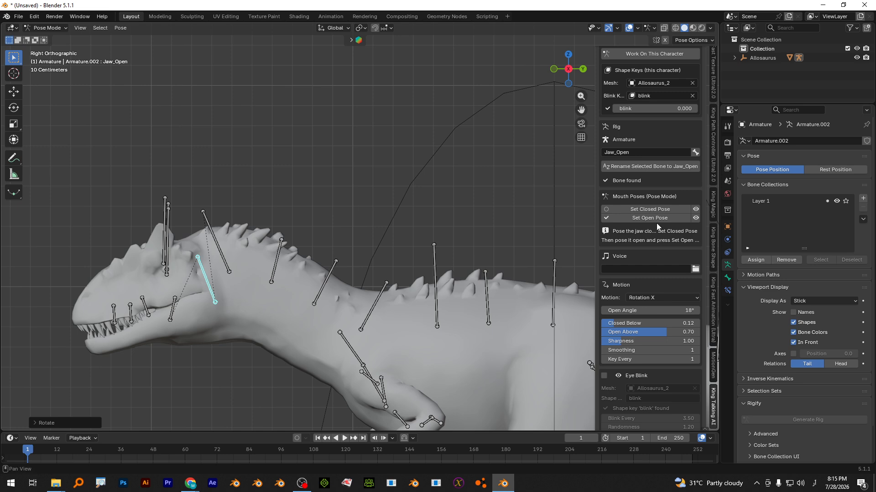
pyautogui.click(650, 209)
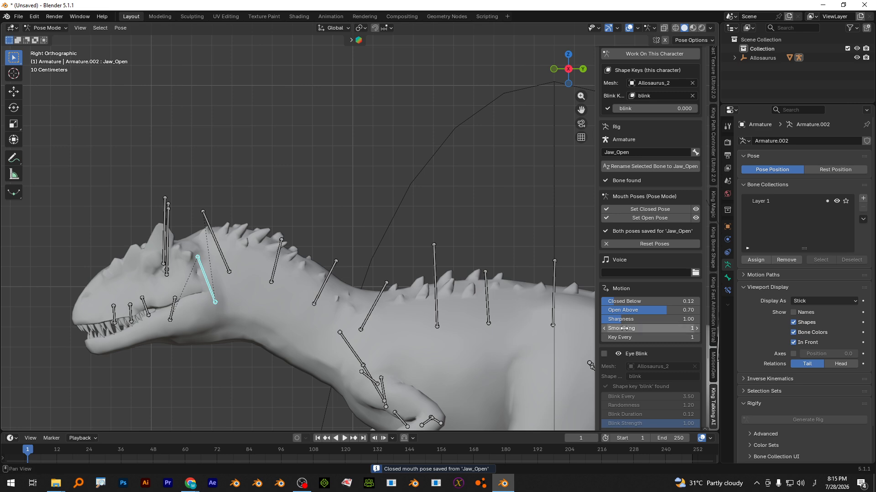
# Select the body mesh in Object Mode, enable Eye Blink and re-pick Allosaurus_2 as its mesh
pyautogui.scroll(-2, 648, 318)
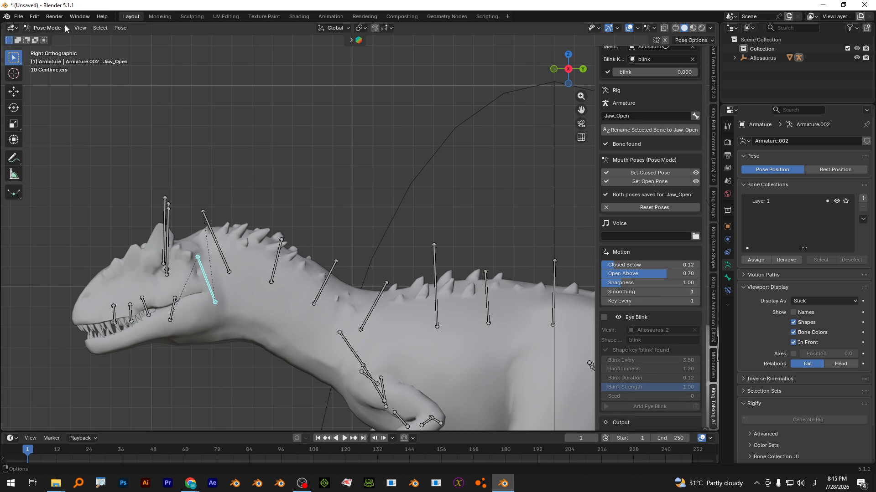
pyautogui.click(47, 28)
pyautogui.click(43, 38)
pyautogui.click(253, 292)
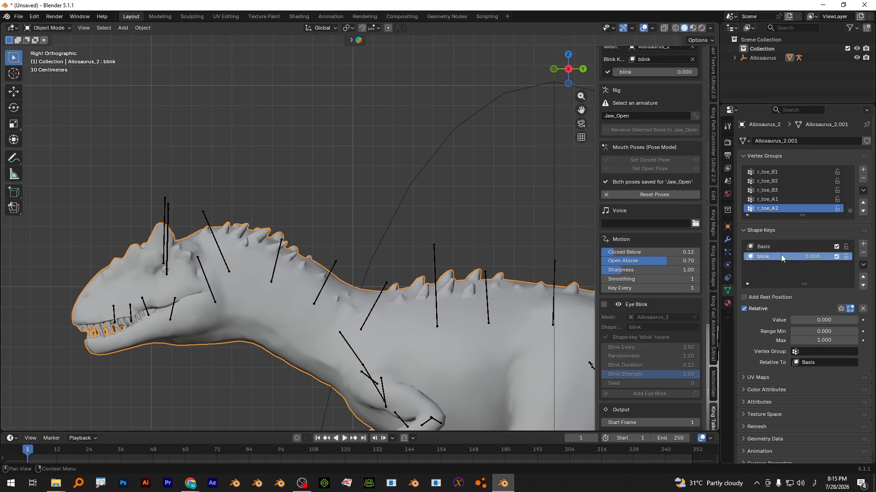
pyautogui.click(604, 304)
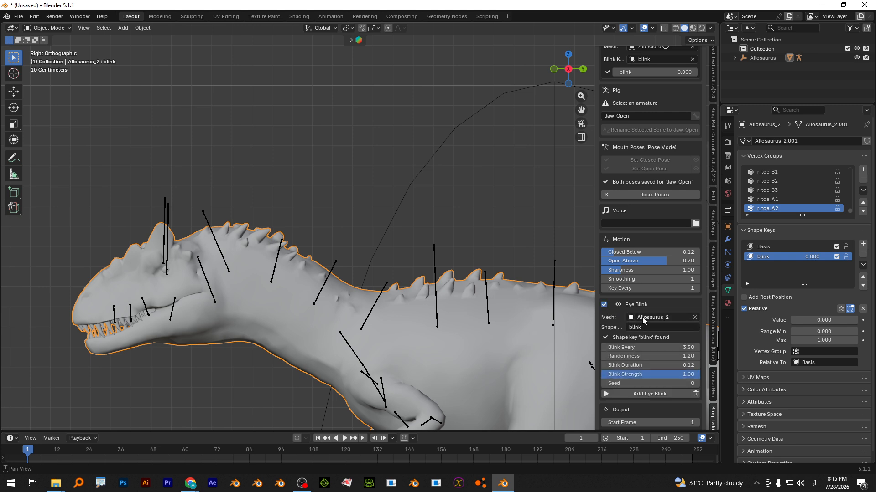
pyautogui.click(694, 318)
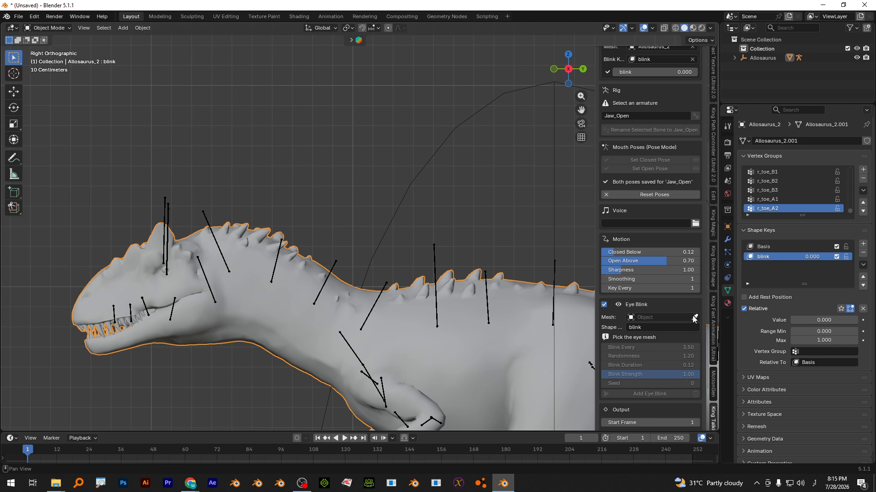
pyautogui.click(694, 318)
pyautogui.click(454, 331)
pyautogui.scroll(-3, 638, 324)
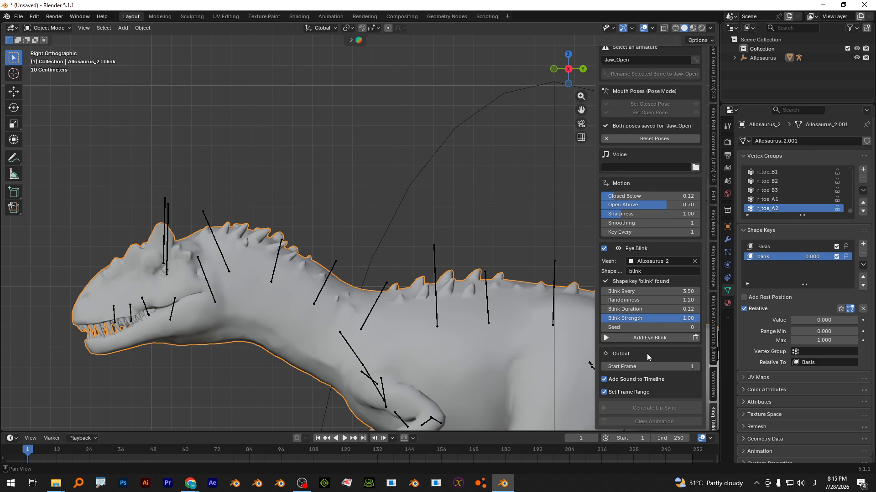
# Show the model in Material Preview shading and put its armature back in Pose Mode
pyautogui.click(693, 27)
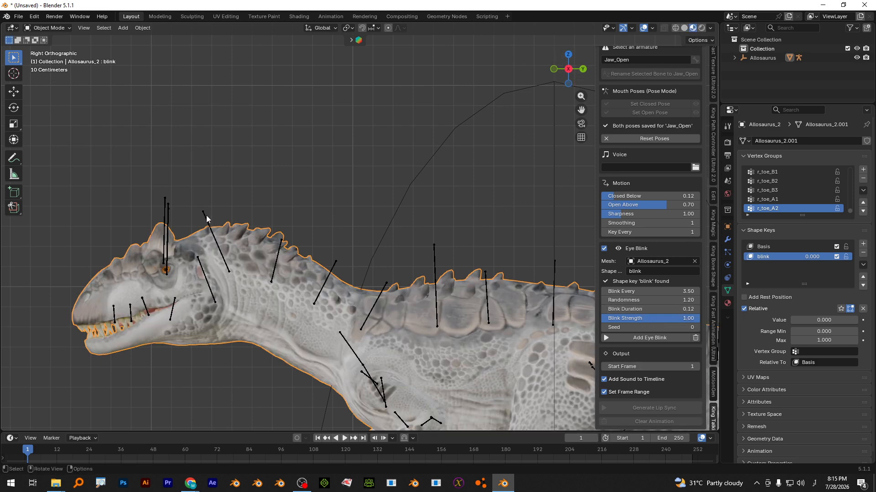
pyautogui.scroll(8, 649, 300)
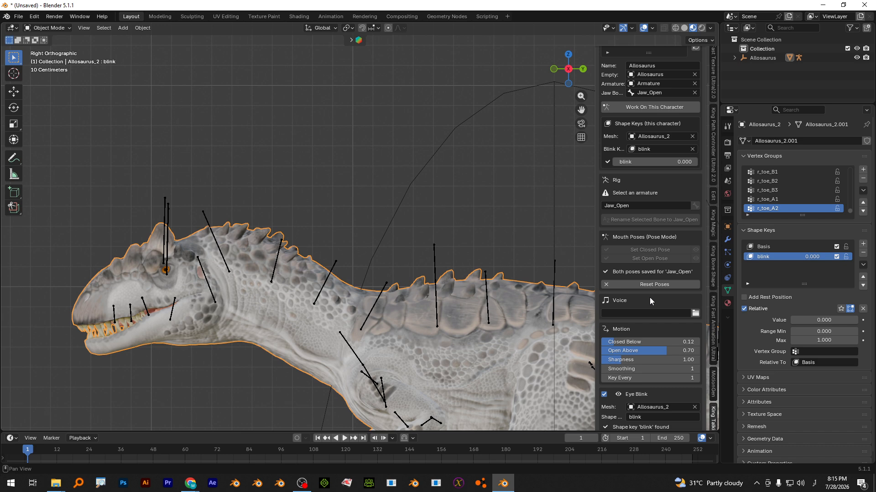
pyautogui.click(208, 224)
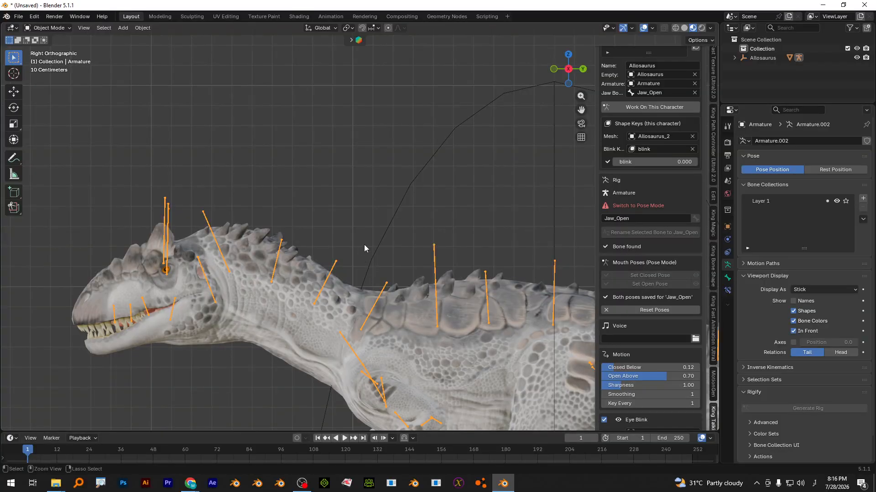
pyautogui.hotkey('ctrl', 'Tab')
pyautogui.scroll(-8, 674, 313)
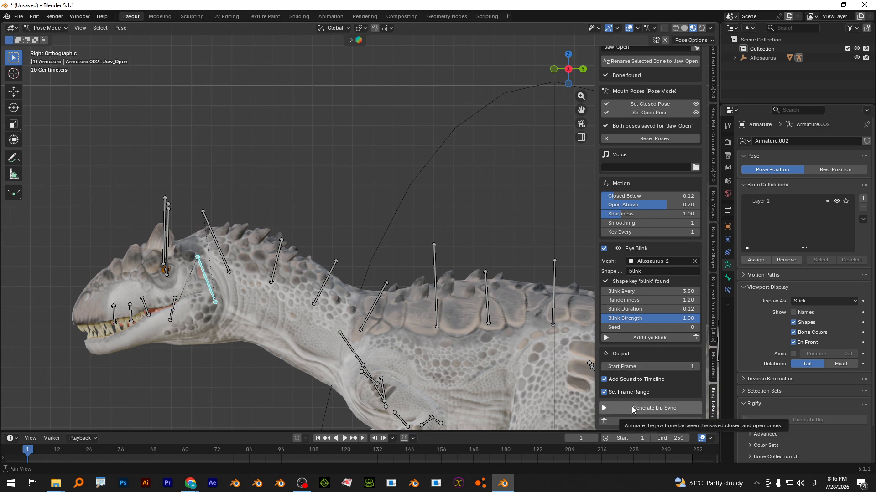
# Set Blink Every to 1.00 and Blink Duration to 0.87, and try to generate the lip sync
pyautogui.click(677, 290)
pyautogui.write('1')
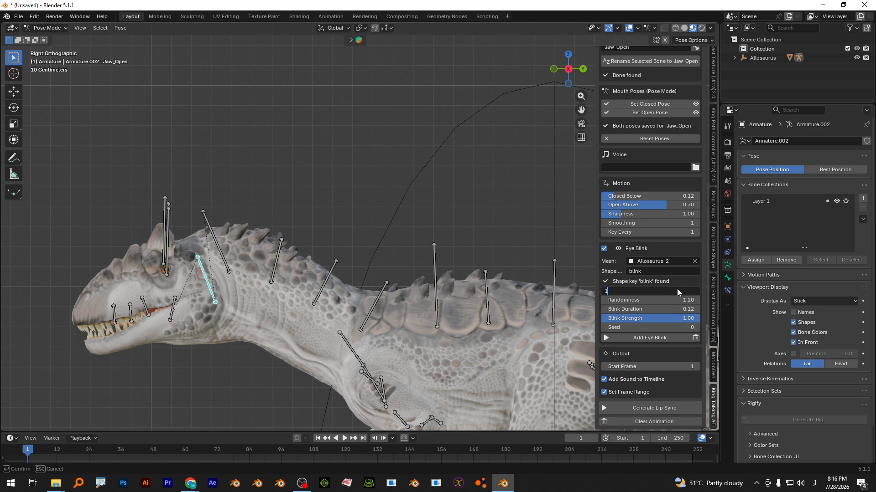
pyautogui.press('Return')
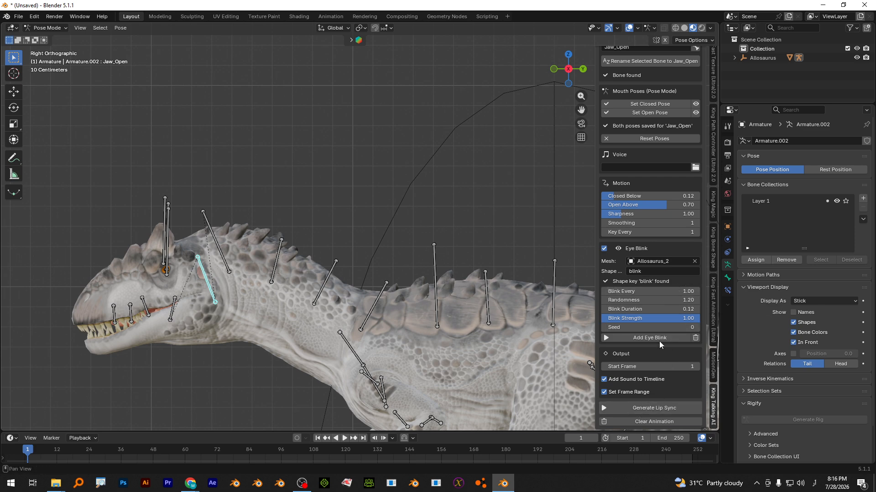
pyautogui.moveTo(662, 309); pyautogui.dragTo(680, 309)
pyautogui.click(629, 408)
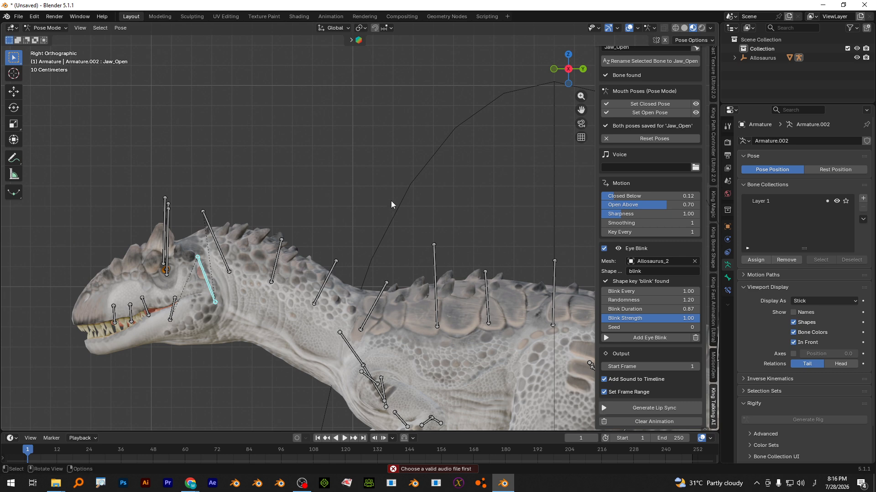
# Find the sound folder in Downloads by searching for "sou" and load its WhatsApp MP3 recording as the voice file
pyautogui.click(695, 168)
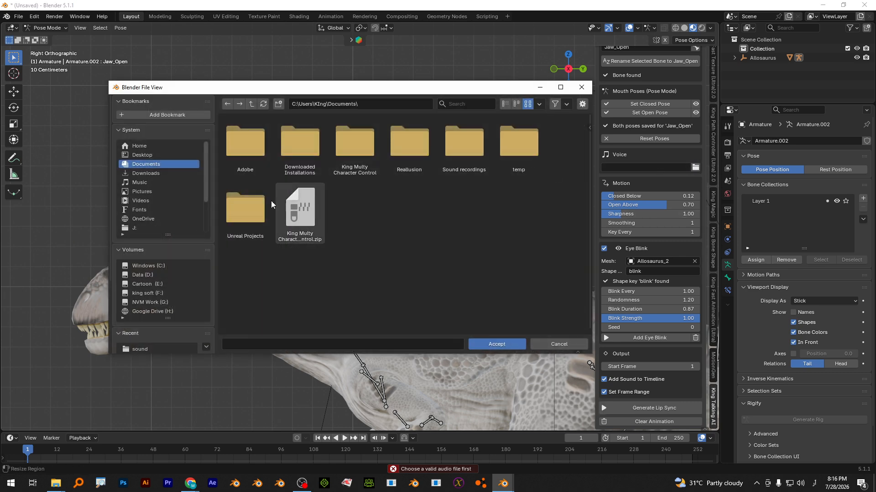
pyautogui.click(163, 174)
pyautogui.click(481, 105)
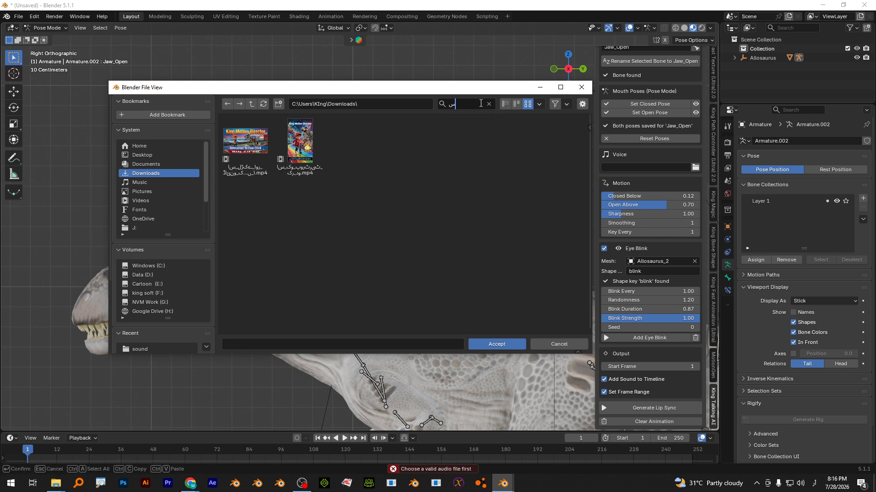
pyautogui.write('sou')
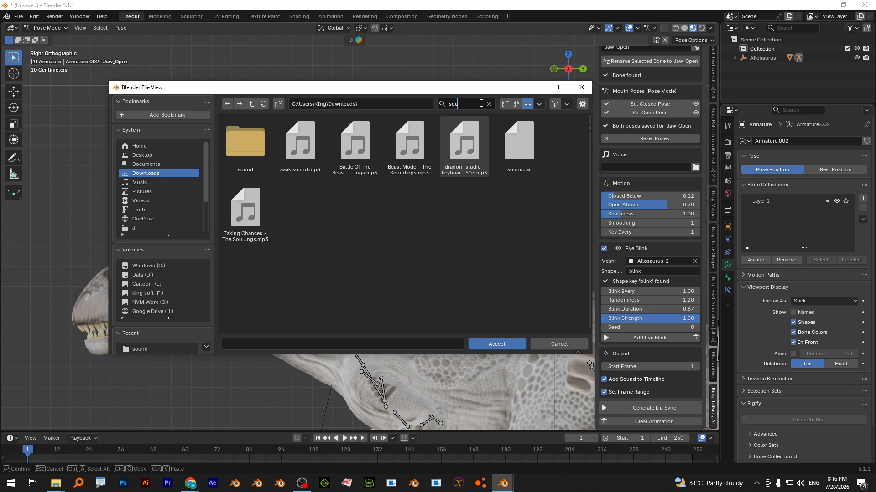
pyautogui.doubleClick(251, 153)
pyautogui.doubleClick(249, 152)
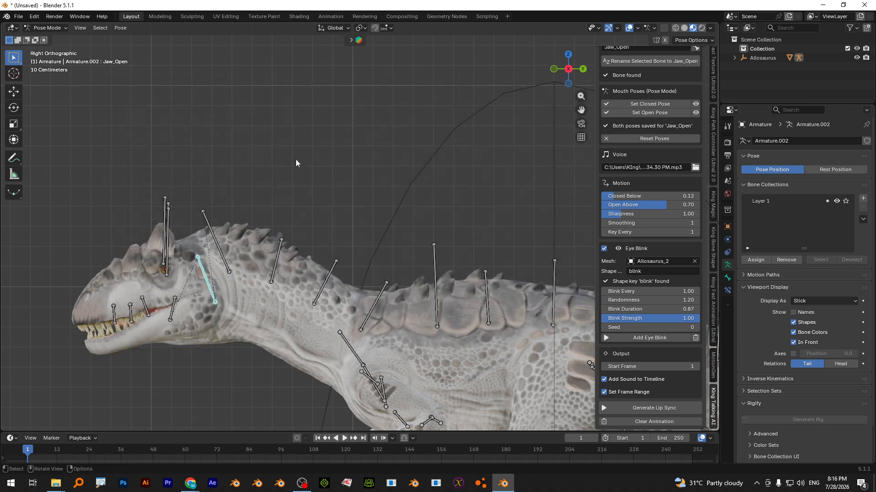
# Generate the lip sync and play the animation with overlays hidden, viewing the head up close
pyautogui.click(641, 408)
pyautogui.click(344, 438)
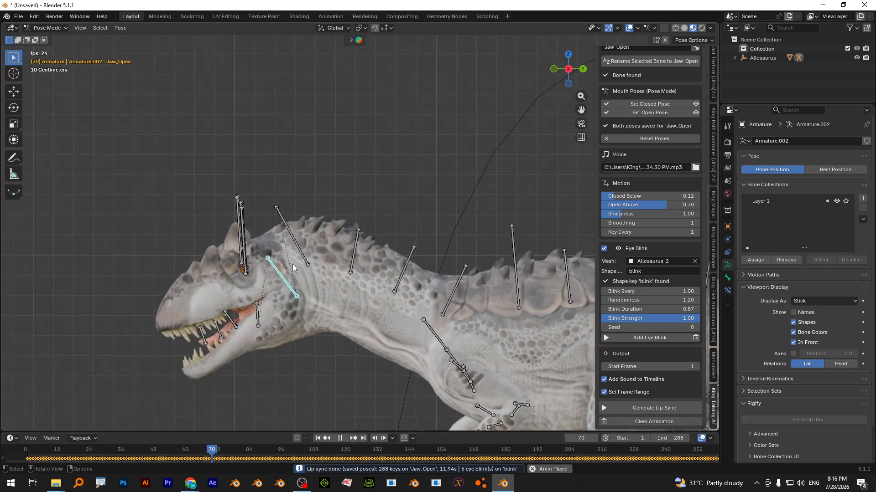
pyautogui.click(629, 28)
pyautogui.moveTo(247, 235); pyautogui.dragTo(414, 275, button='middle')
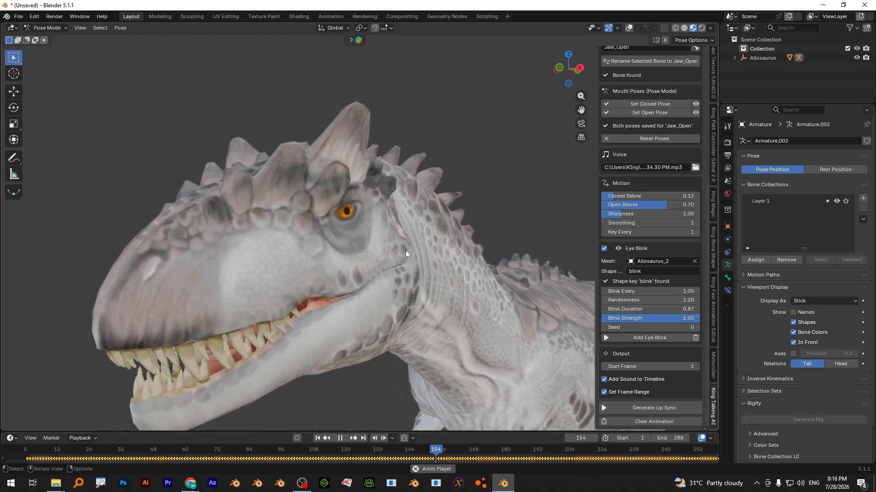
pyautogui.moveTo(388, 279); pyautogui.dragTo(351, 317, button='middle')
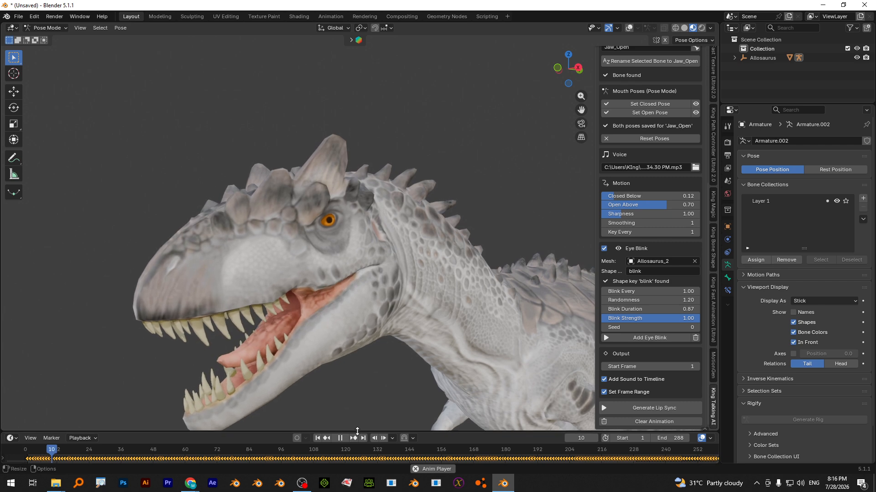
pyautogui.click(341, 438)
# Enlarge the timeline area, change it to the Video Sequencer, and assign Scene to show the voice strip's waveform
pyautogui.moveTo(189, 431); pyautogui.dragTo(189, 281)
pyautogui.click(11, 290)
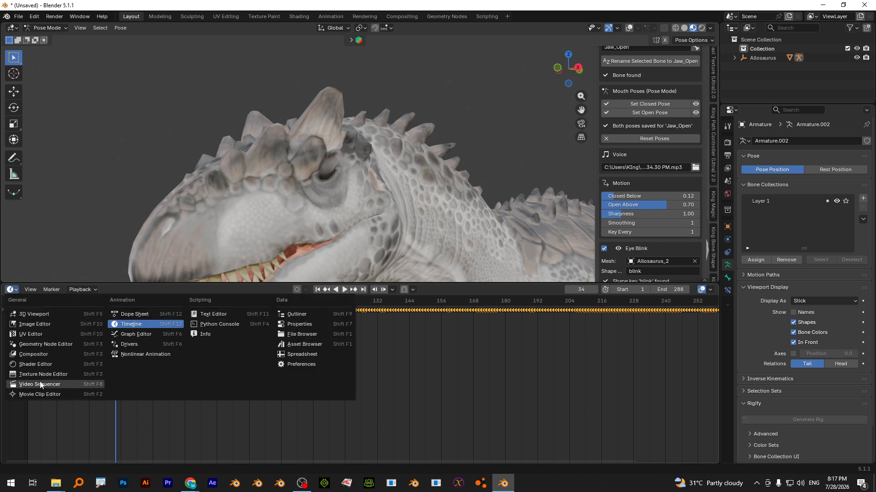
pyautogui.click(54, 383)
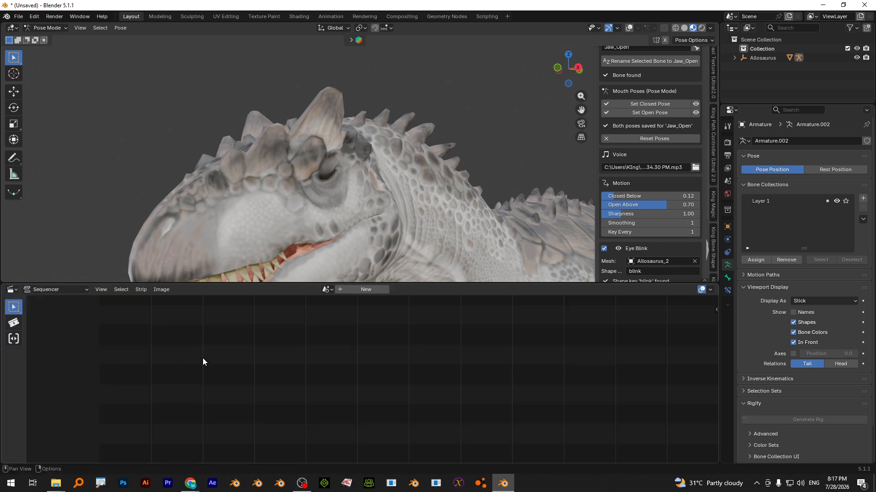
pyautogui.click(332, 290)
pyautogui.click(333, 303)
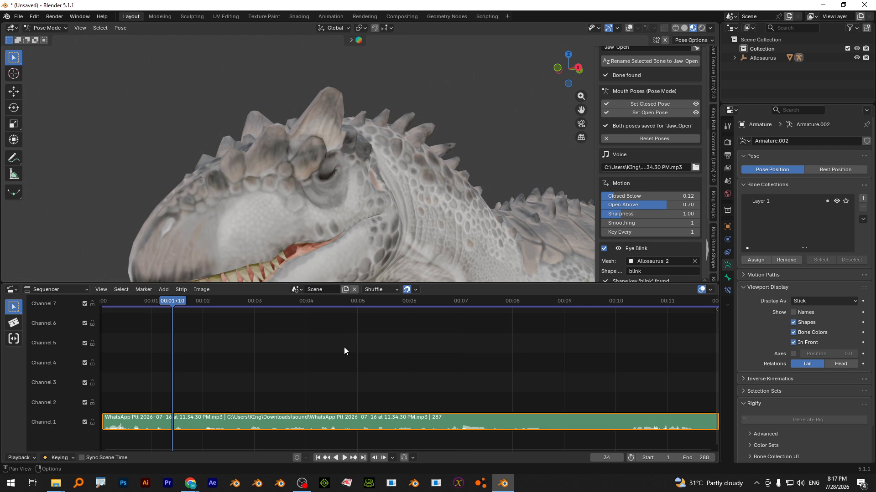
pyautogui.keyDown('ctrl'); pyautogui.moveTo(382, 403); pyautogui.dragTo(387, 363, button='middle'); pyautogui.keyUp('ctrl')
pyautogui.moveTo(715, 390); pyautogui.dragTo(713, 429)
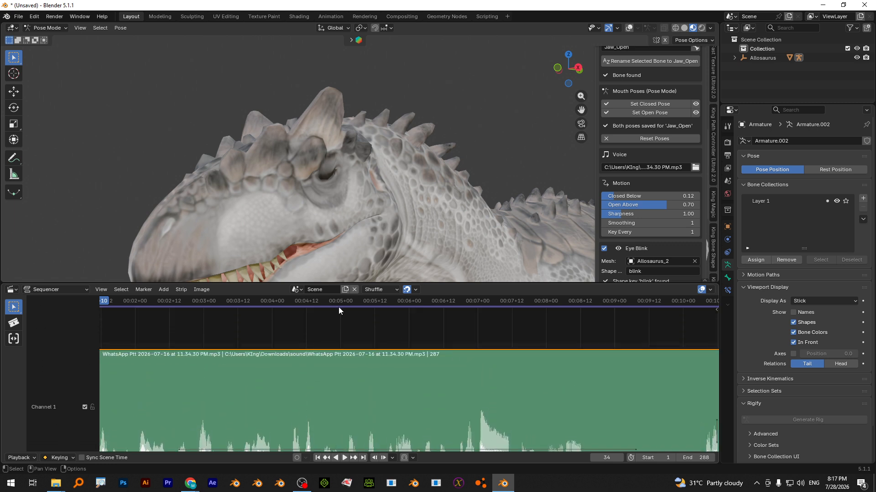
# Scrub to frame 176 with the whole voice strip in view, comparing the jaw movement with the waveform
pyautogui.scroll(-3, 302, 213)
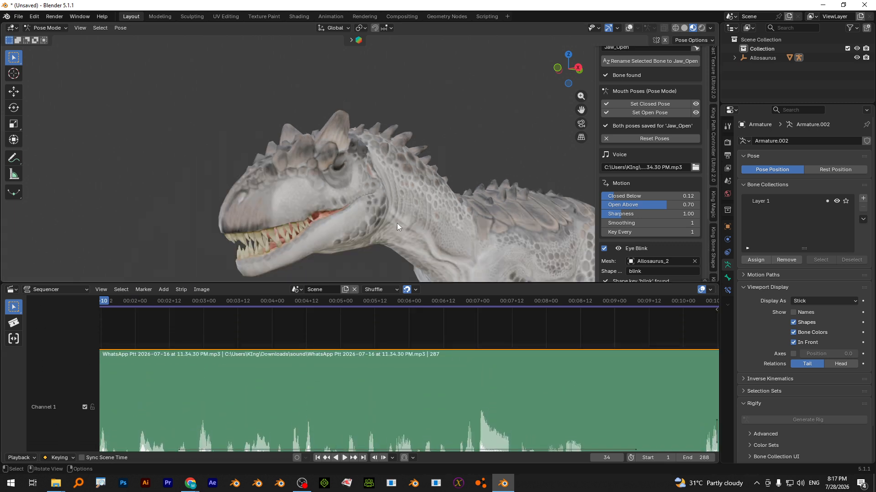
pyautogui.moveTo(396, 223); pyautogui.dragTo(368, 228, button='middle')
pyautogui.moveTo(107, 302); pyautogui.dragTo(453, 325)
pyautogui.scroll(-6, 470, 364)
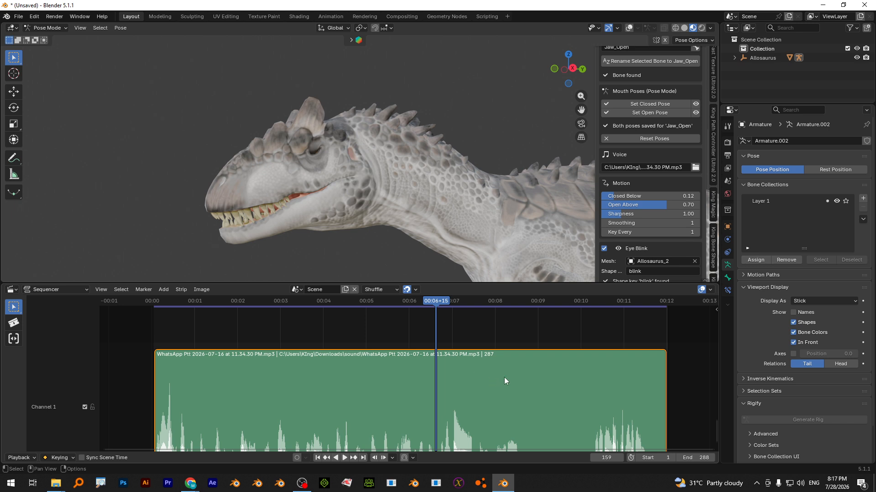
pyautogui.press('Home')
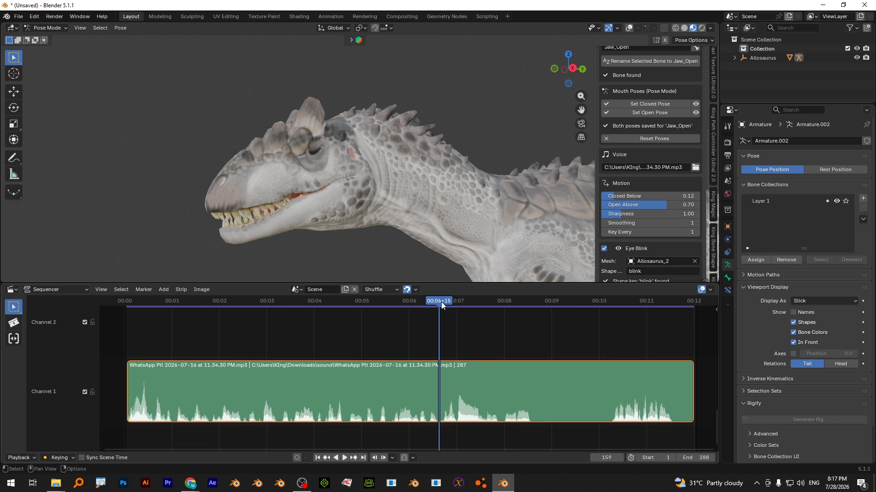
pyautogui.moveTo(442, 302); pyautogui.dragTo(471, 303)
pyautogui.moveTo(430, 283); pyautogui.dragTo(431, 294)
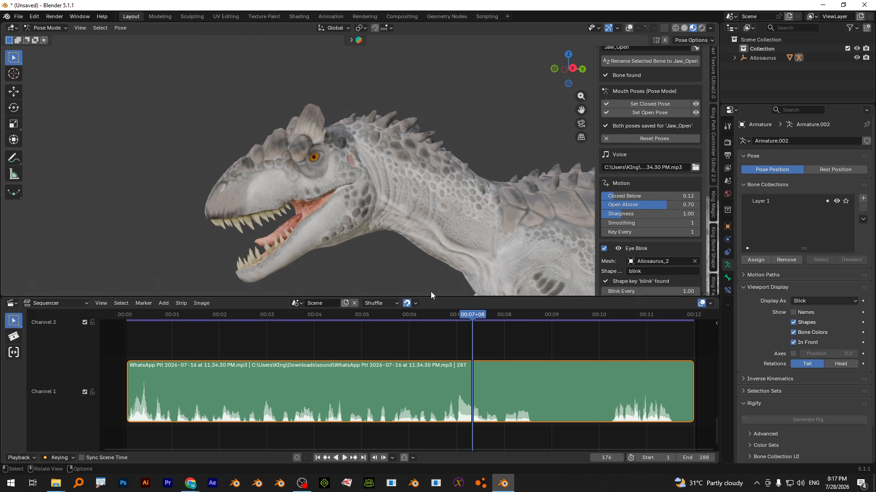
pyautogui.scroll(10, 658, 106)
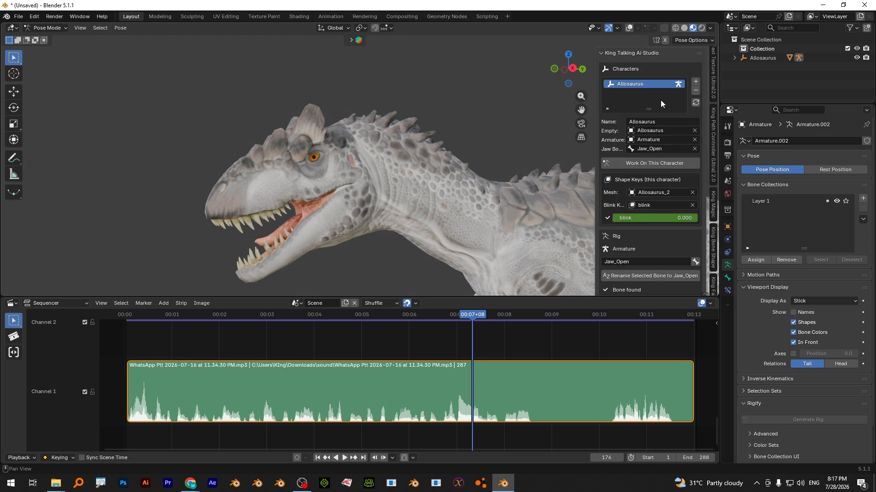